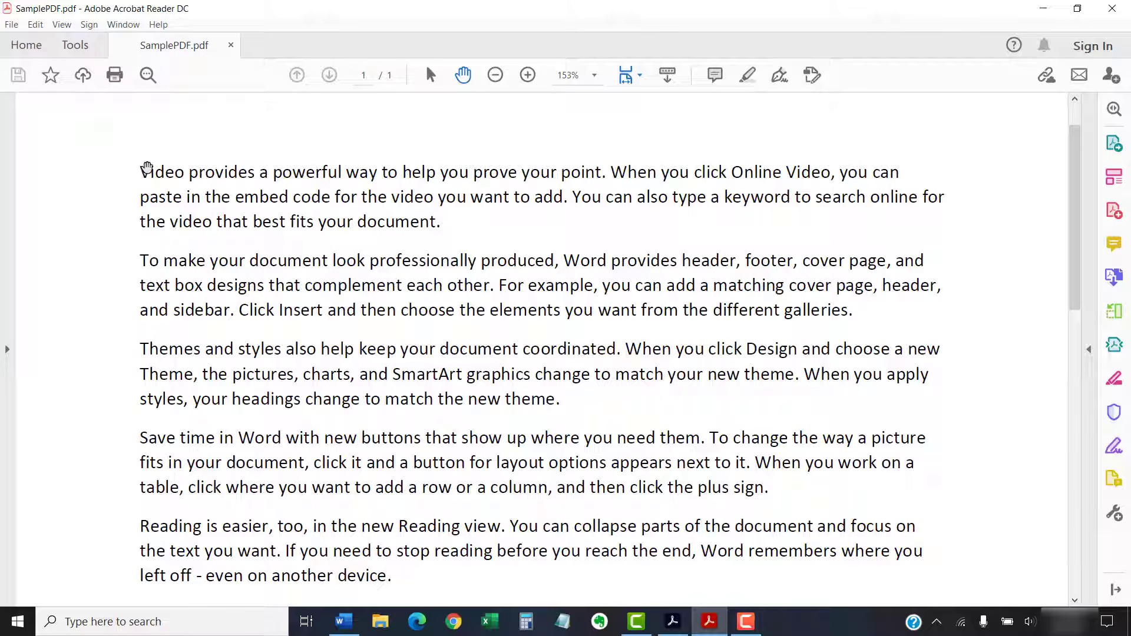
- Open the document properties of SamplePDF.pdf and view its security settings
{"action": "left_click", "coordinate": [12, 25]}
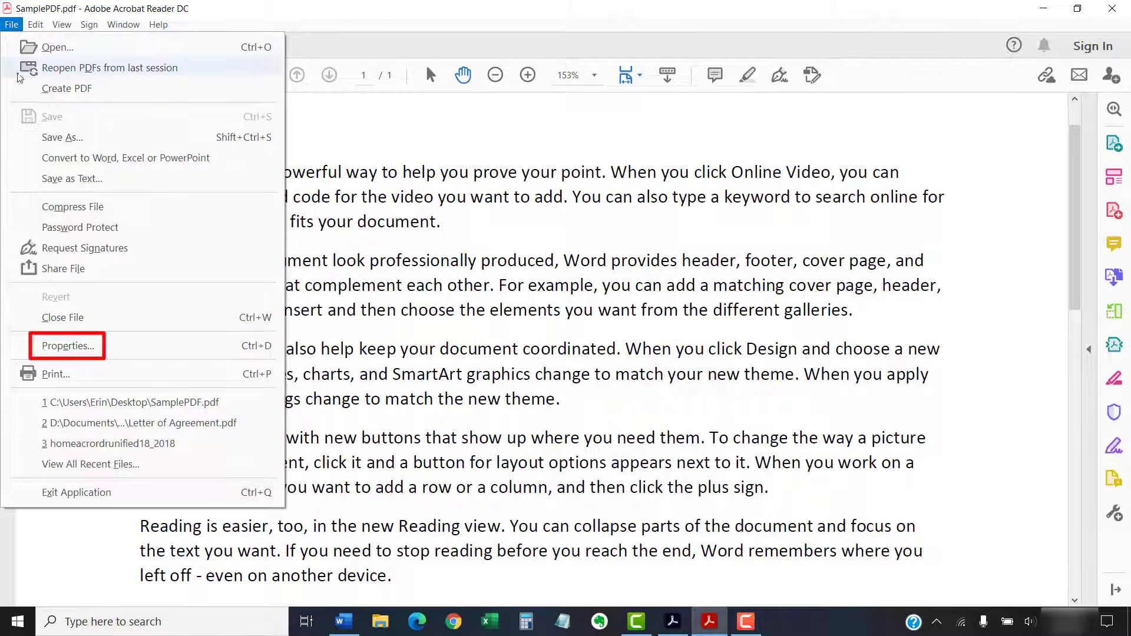
{"action": "left_click", "coordinate": [46, 352]}
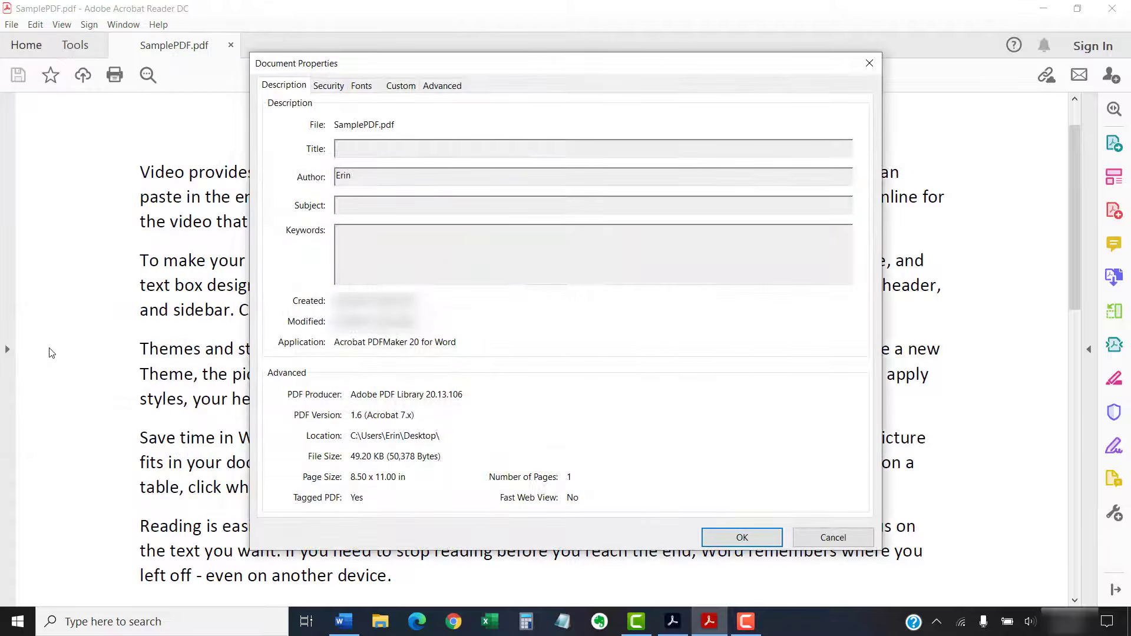
{"action": "left_click", "coordinate": [328, 87]}
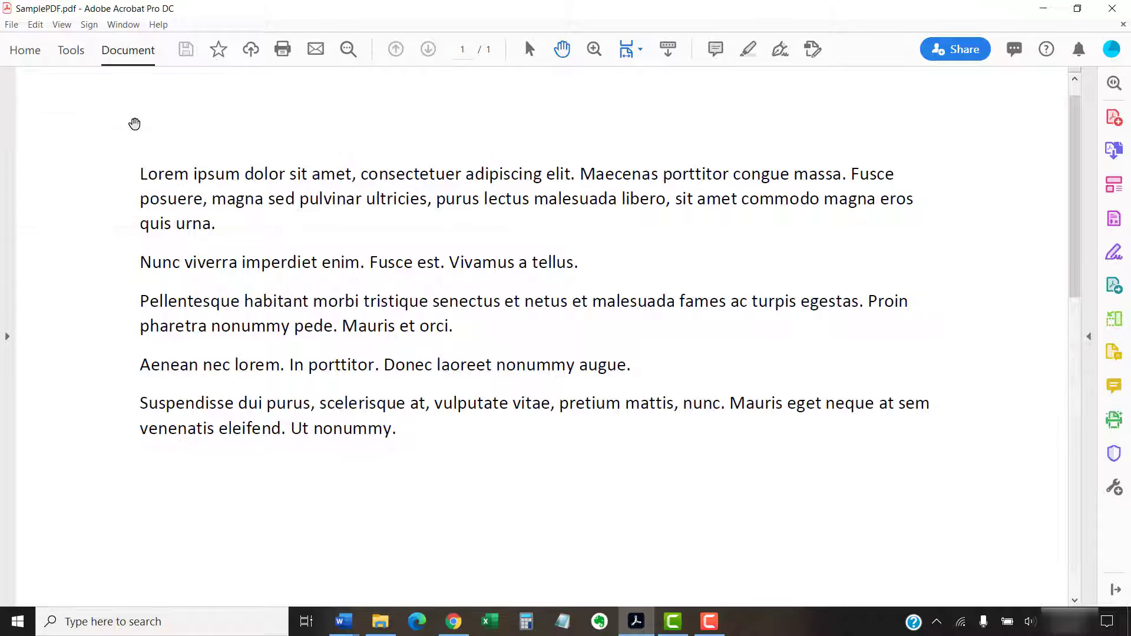
- Open the Comment tool set from the Share & Review tools for the current PDF
{"action": "left_click", "coordinate": [70, 50]}
{"action": "scroll", "coordinate": [163, 178], "scroll_direction": "down", "scroll_amount": 5}
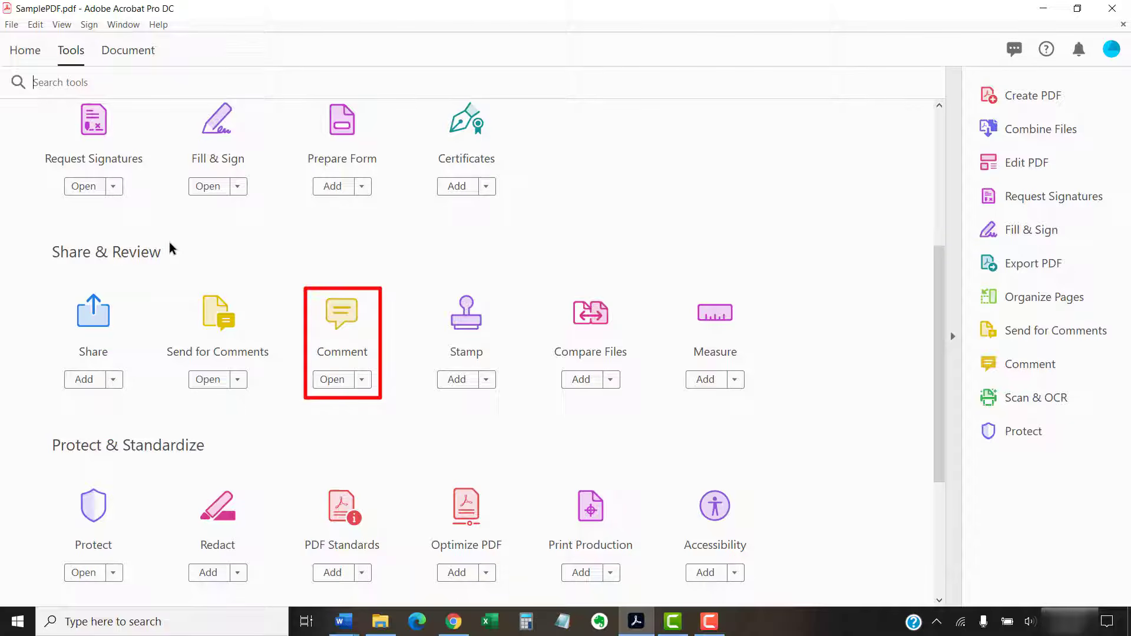
{"action": "left_click", "coordinate": [356, 329]}
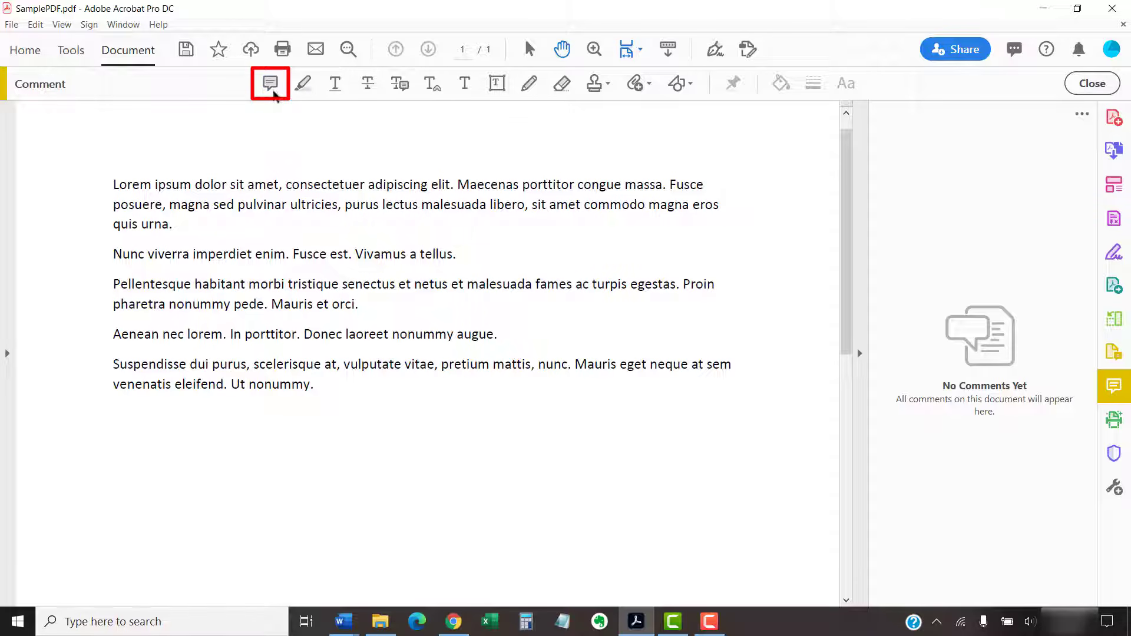
- Add a sticky note above the first paragraph and post the comment "Sample sticky note comment."
{"action": "left_click", "coordinate": [270, 85]}
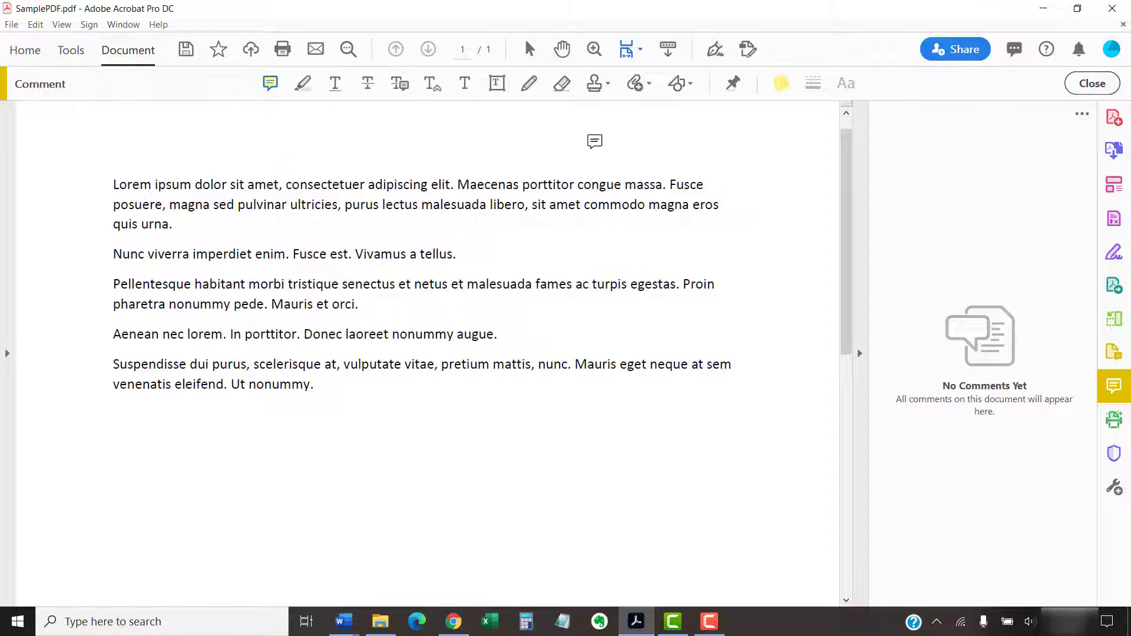
{"action": "left_click", "coordinate": [595, 142]}
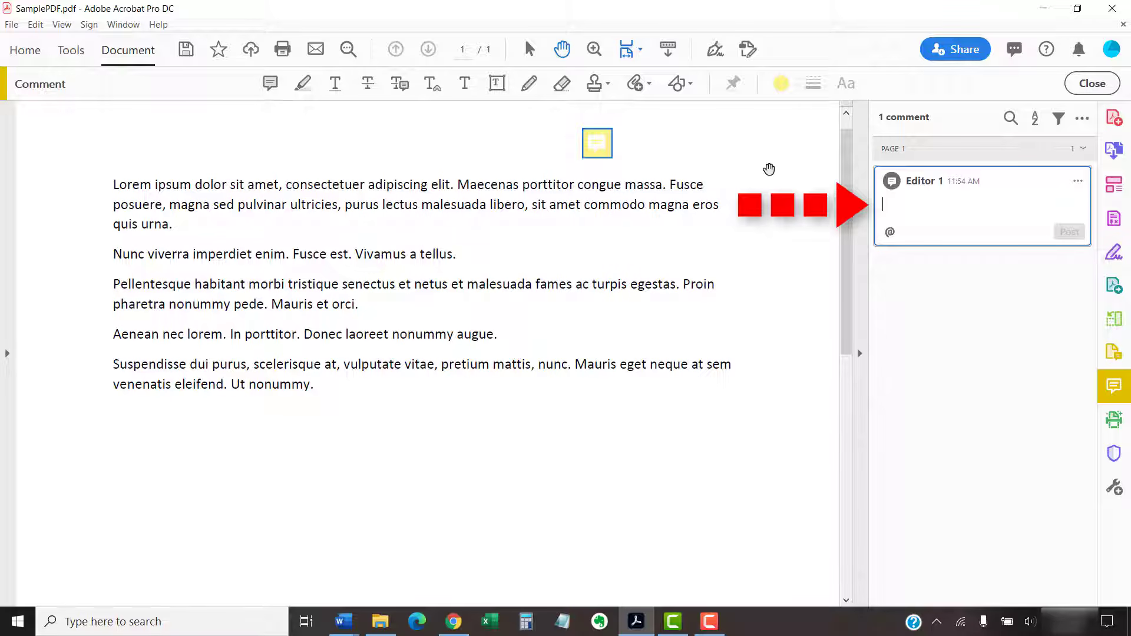
{"action": "type", "text": "Sample sticky note comment."}
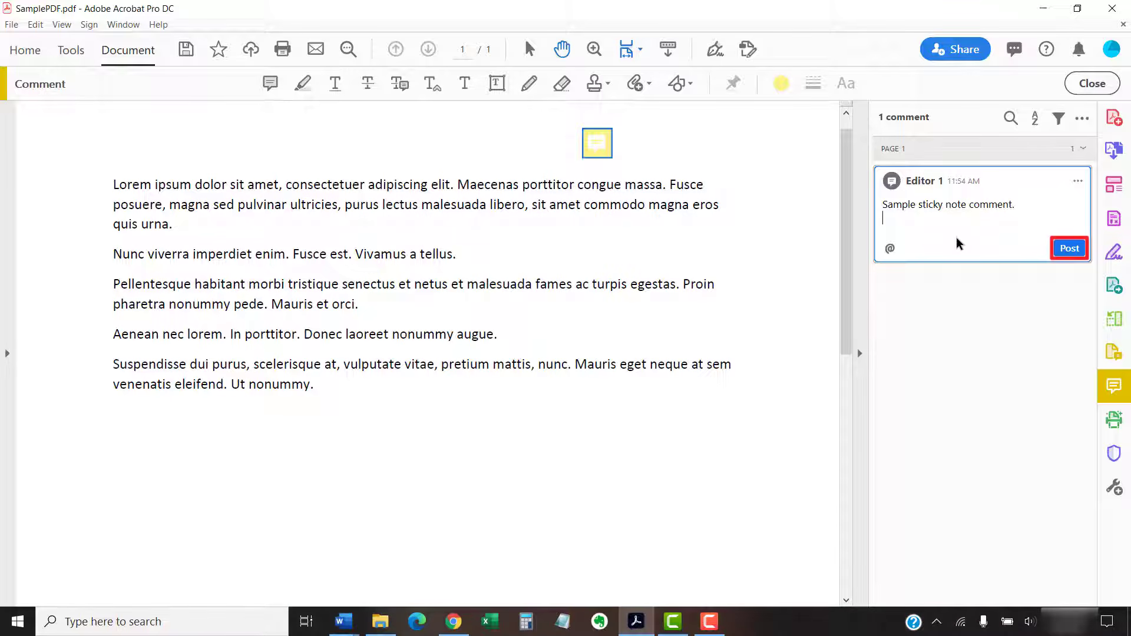
{"action": "left_click", "coordinate": [1070, 248]}
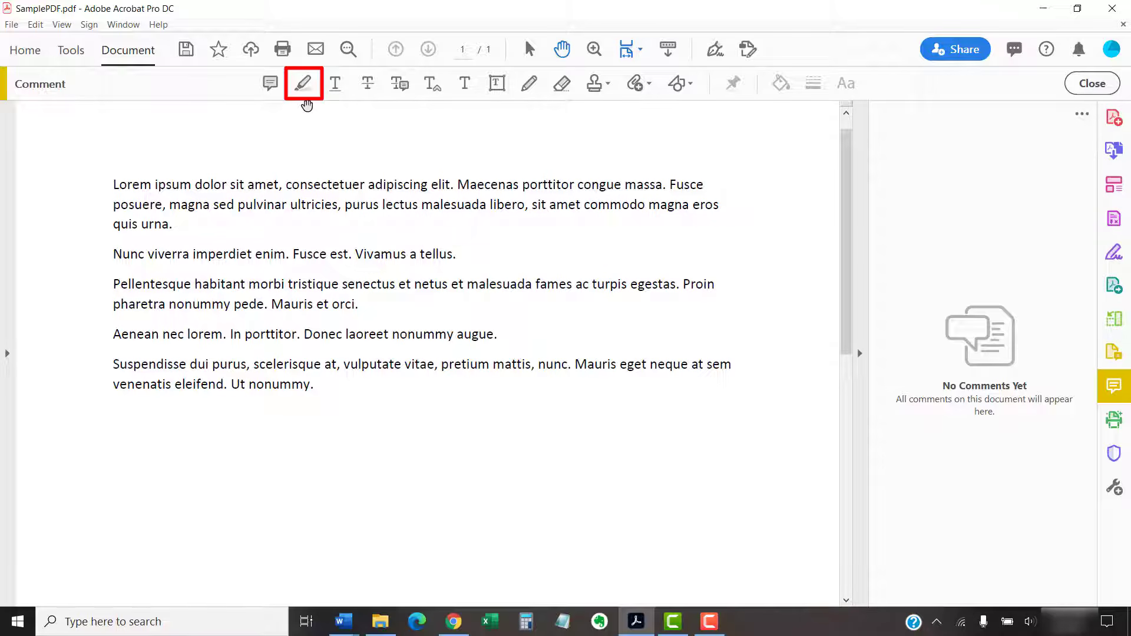
- Highlight the sentence "Maecenas porttitor congue massa." in the first paragraph
{"action": "left_click", "coordinate": [306, 88]}
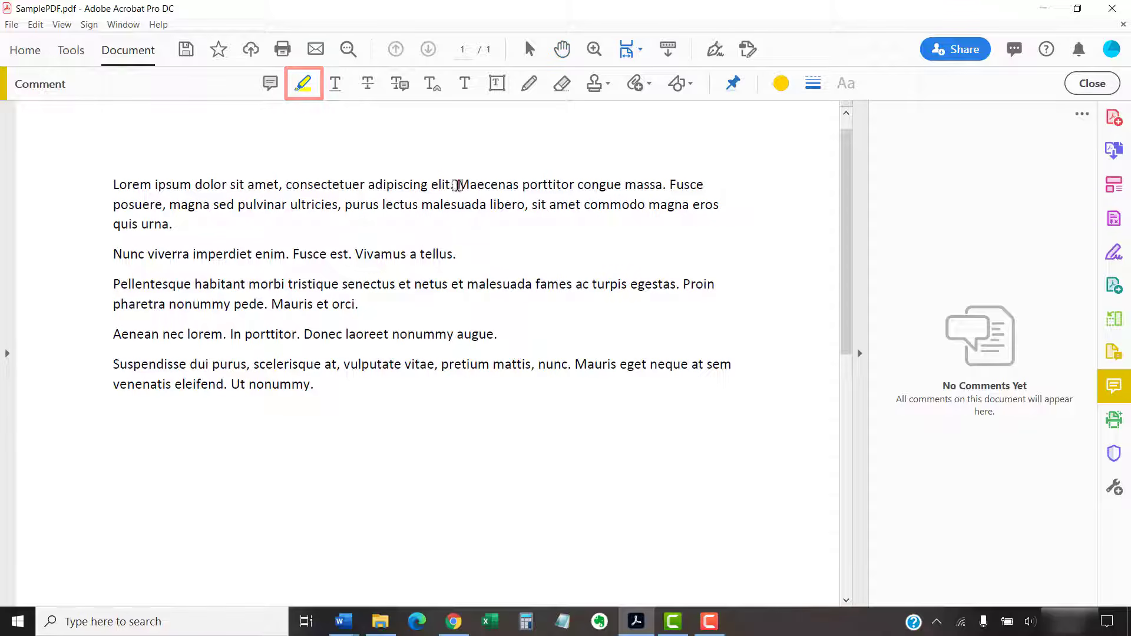
{"action": "left_click_drag", "start_coordinate": [455, 185], "coordinate": [666, 185]}
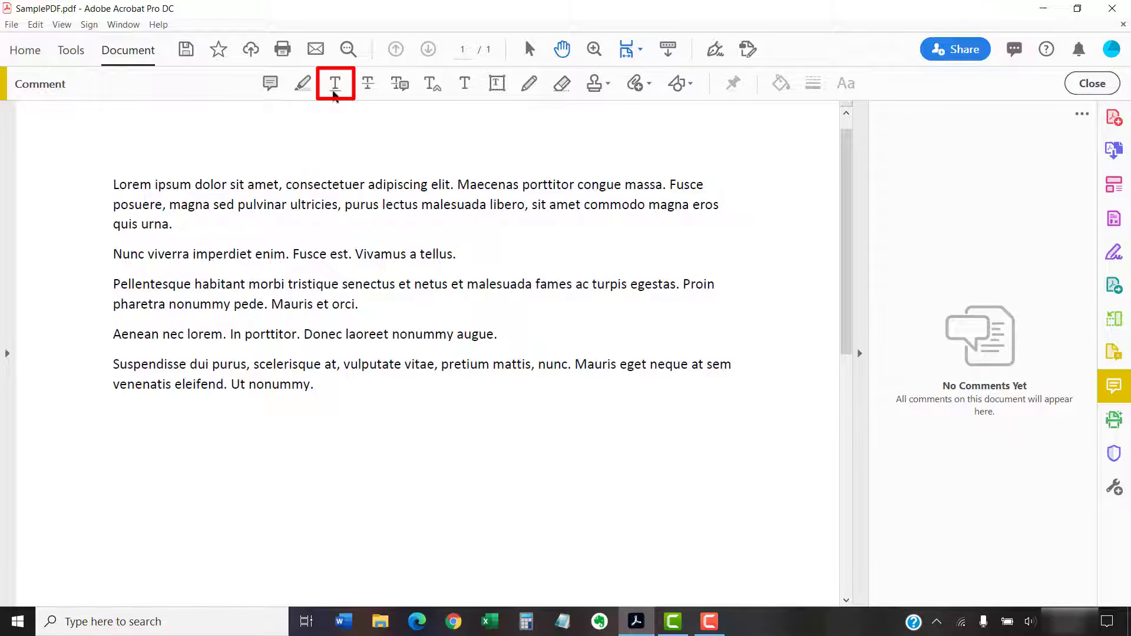
- Underline the text from "Nunc viverra" through "netus et malesuada" and undo the underline
{"action": "left_click", "coordinate": [336, 84]}
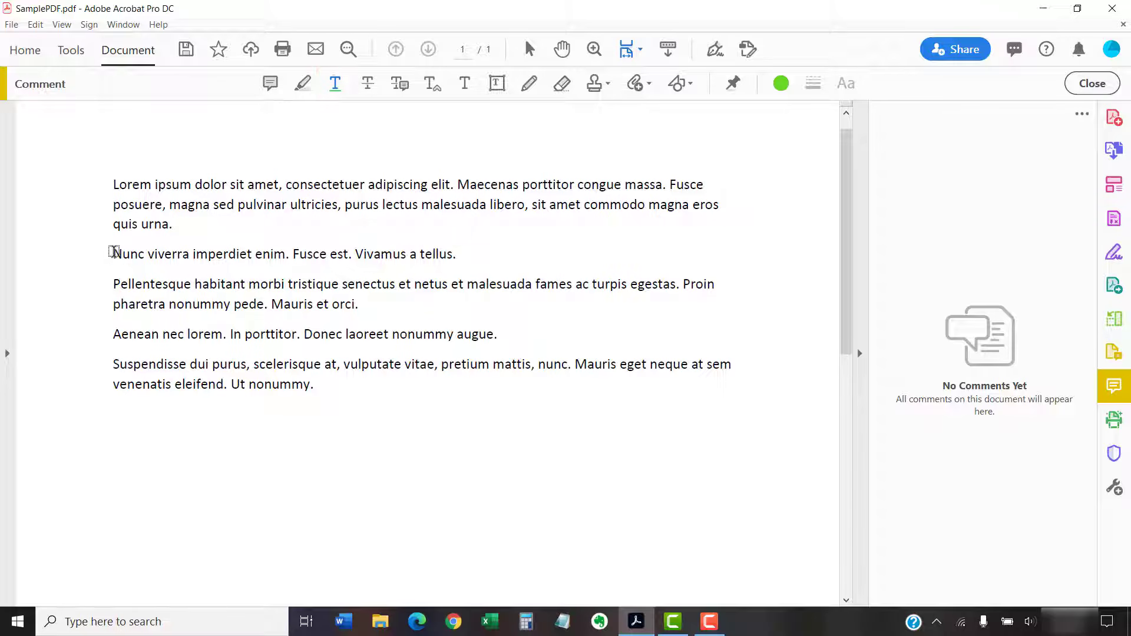
{"action": "left_click_drag", "start_coordinate": [111, 253], "coordinate": [475, 253]}
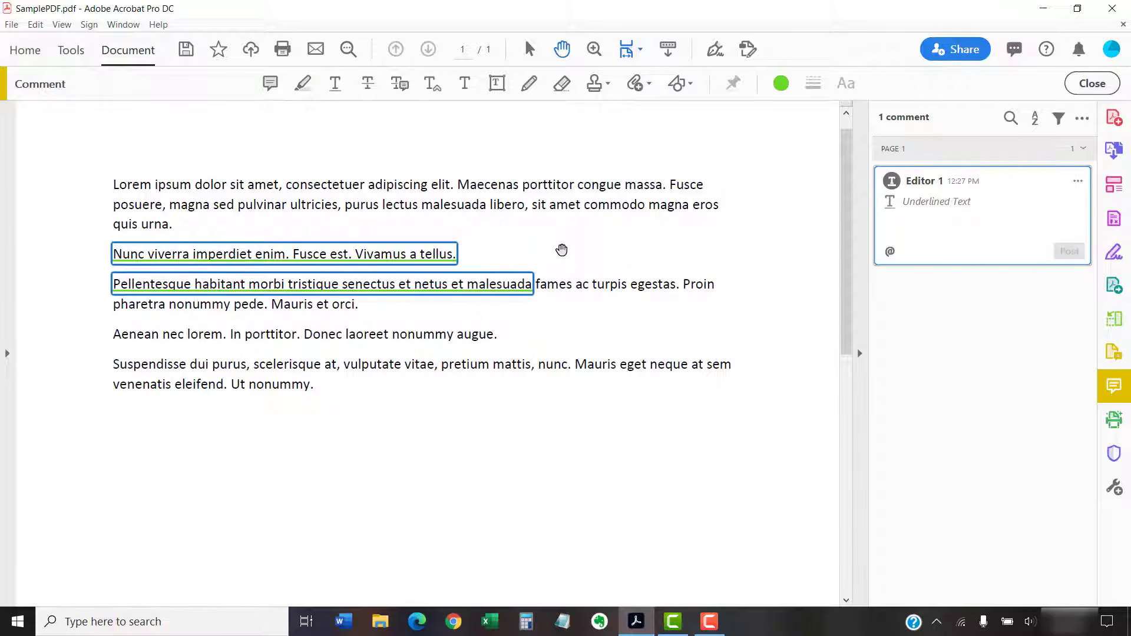
{"action": "left_click", "coordinate": [562, 253]}
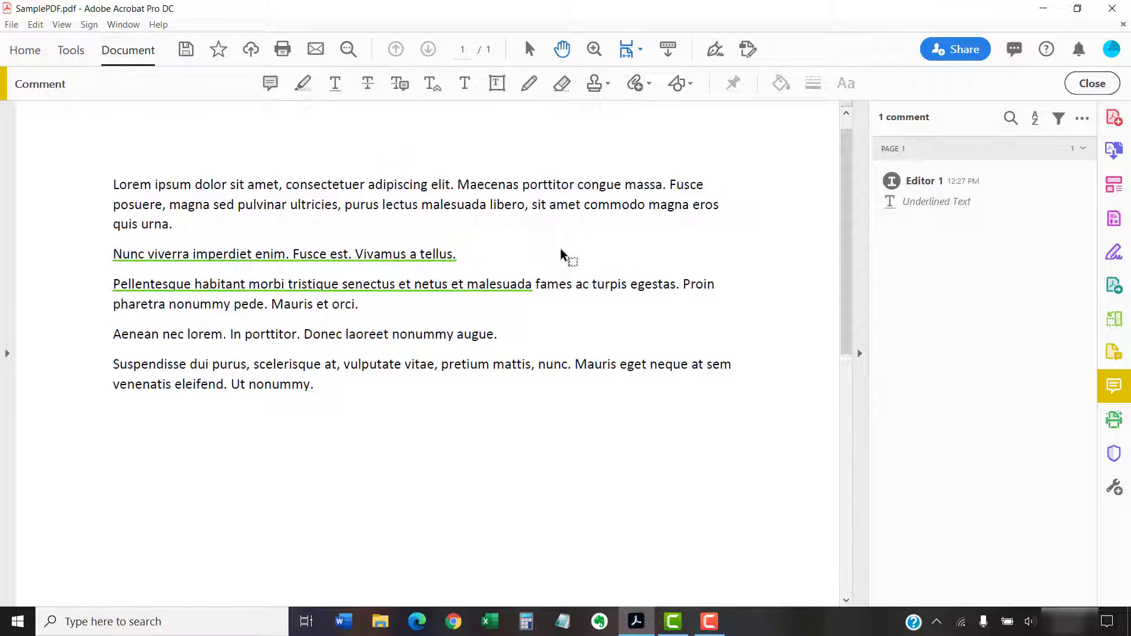
{"action": "key", "text": "ctrl+z"}
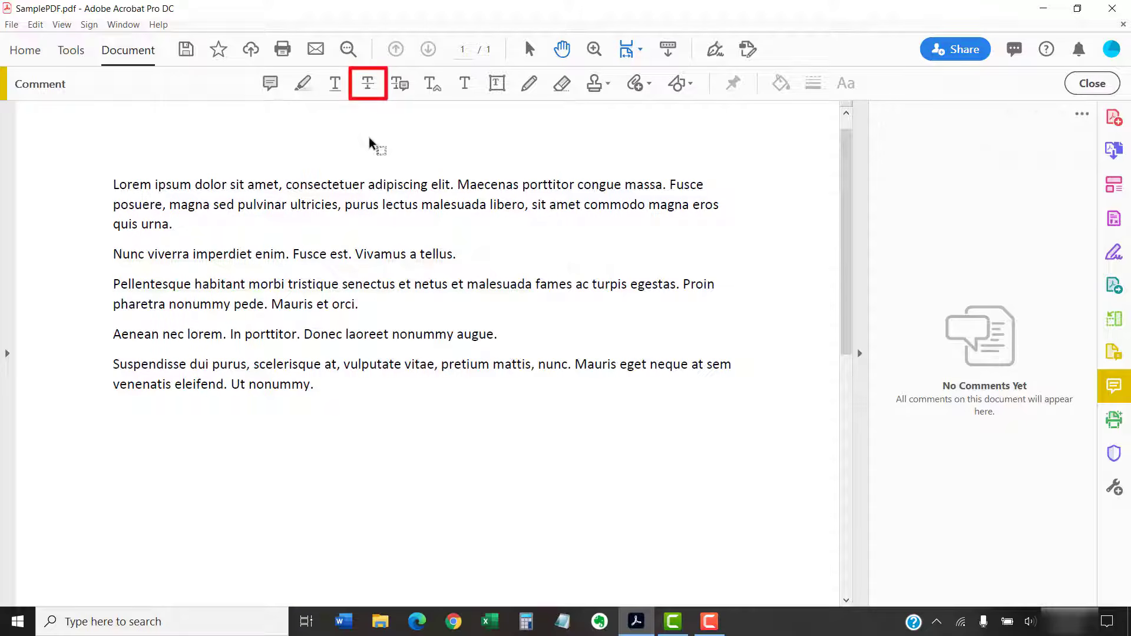
- Strike through "Vivamus a tellus." in the second paragraph and delete the strikethrough markup
{"action": "left_click", "coordinate": [368, 86]}
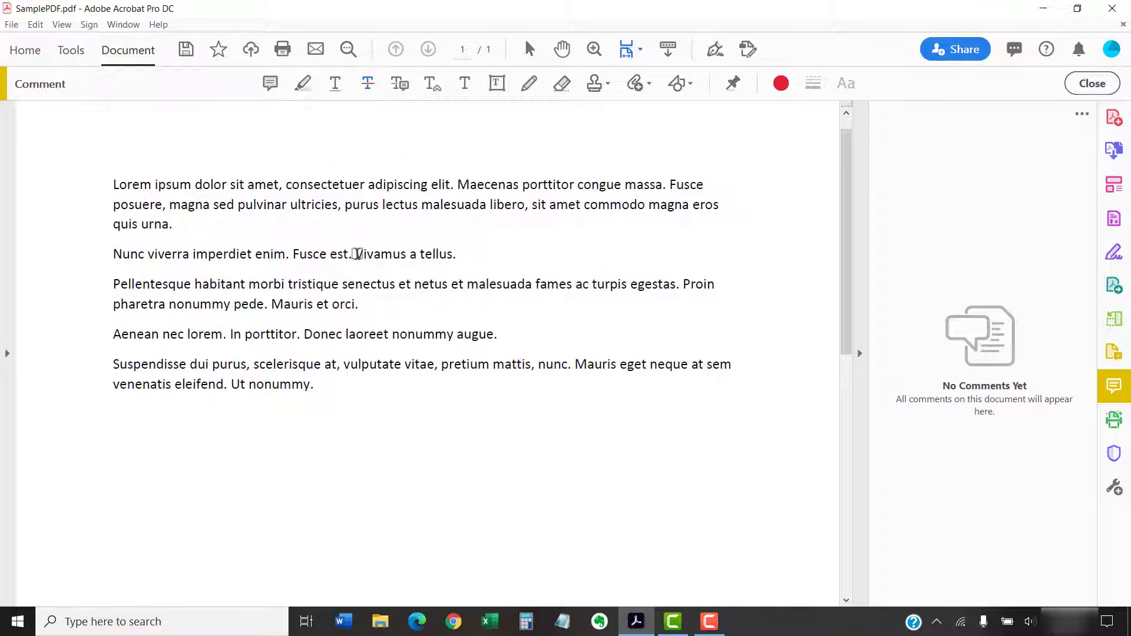
{"action": "left_click_drag", "start_coordinate": [357, 254], "coordinate": [457, 254]}
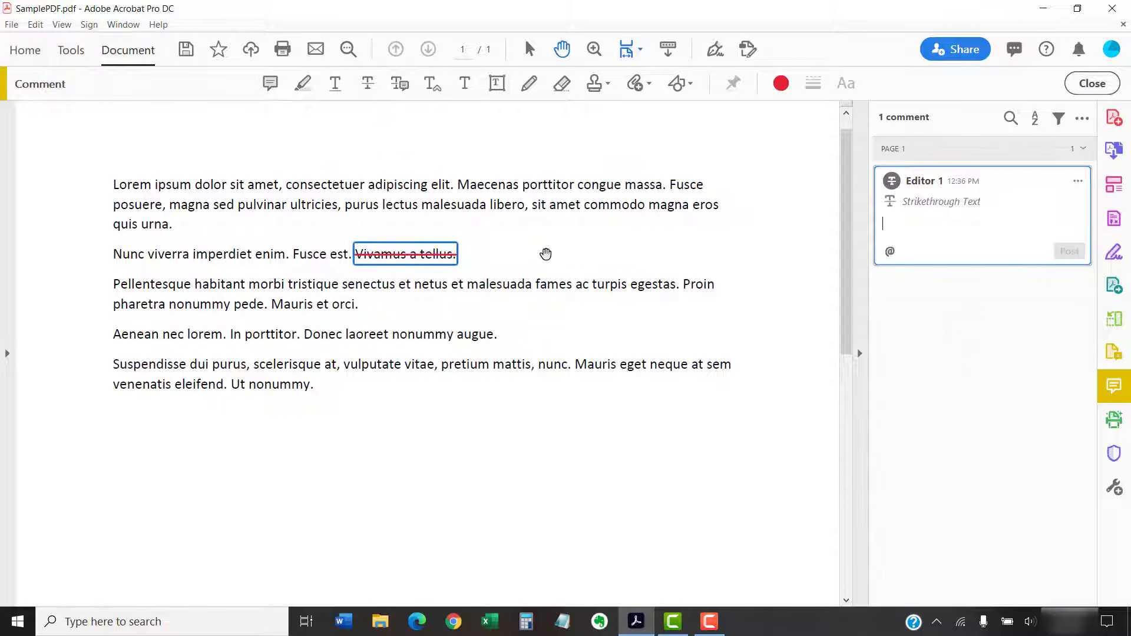
{"action": "key", "text": "Delete"}
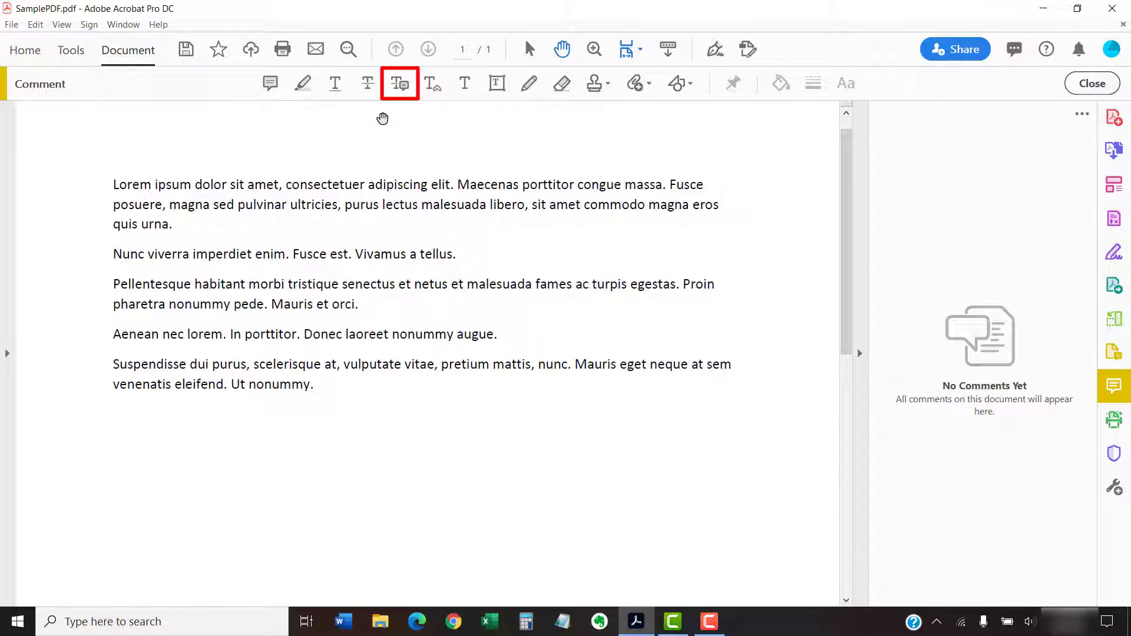
- Mark "sit amet commodo magna" for replacement and post the note "Replacement text example."
{"action": "left_click", "coordinate": [400, 84]}
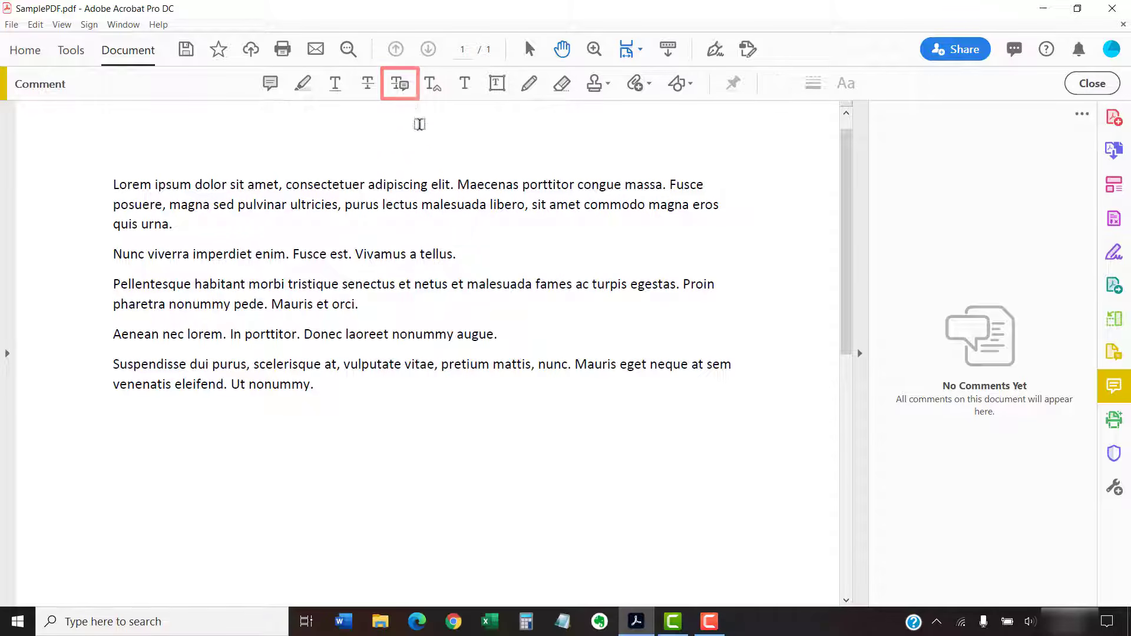
{"action": "left_click_drag", "start_coordinate": [530, 206], "coordinate": [684, 205]}
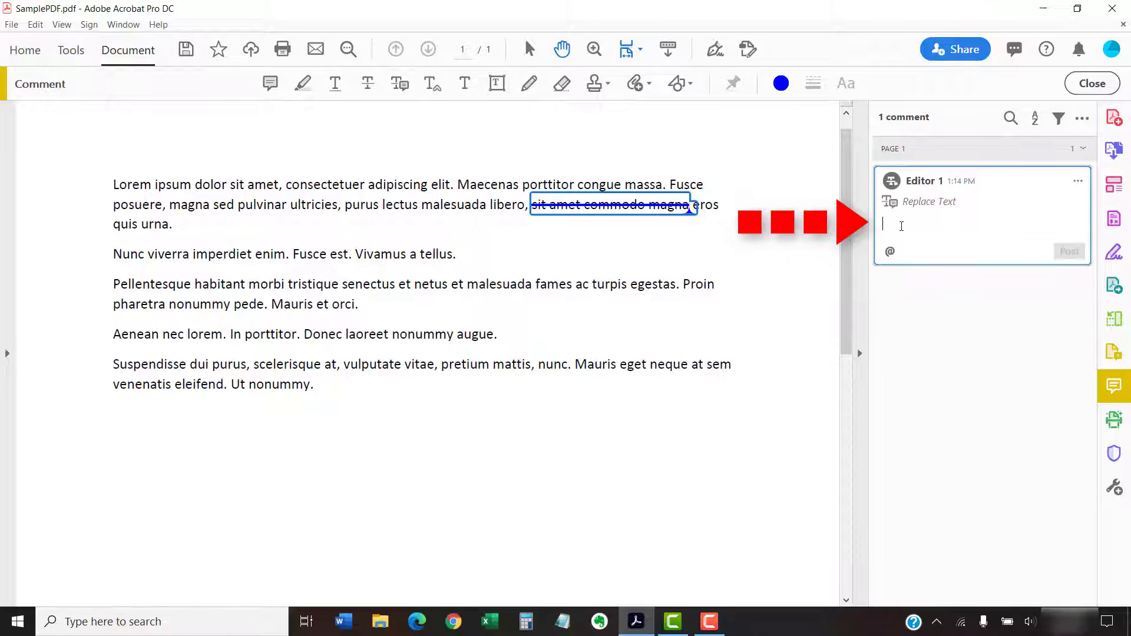
{"action": "type", "text": "Replacement text example."}
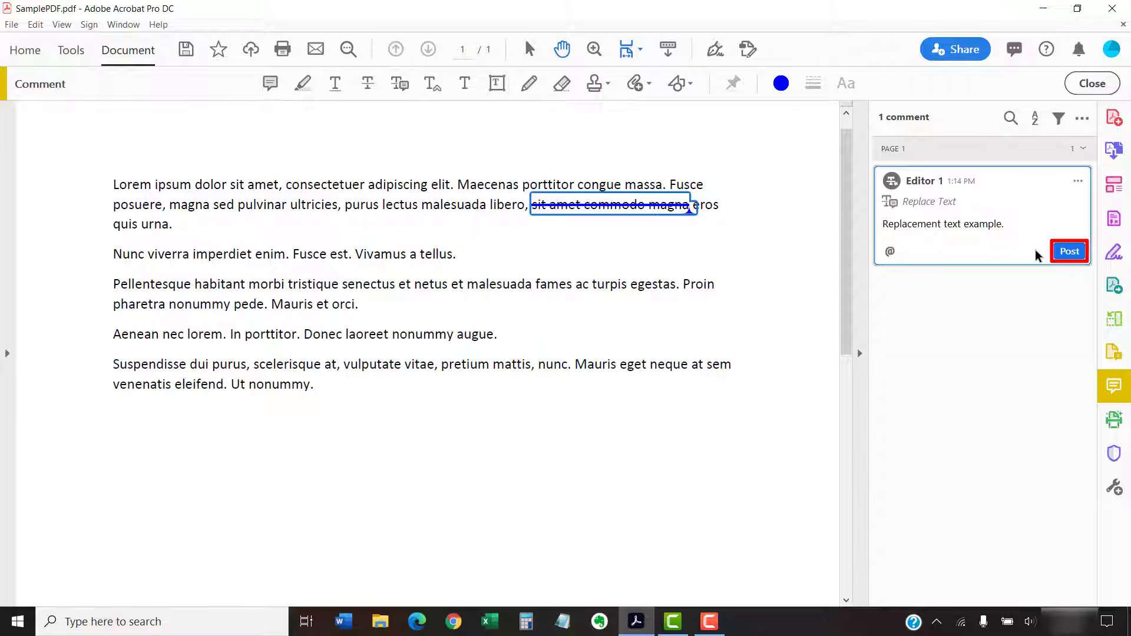
{"action": "left_click", "coordinate": [1067, 251]}
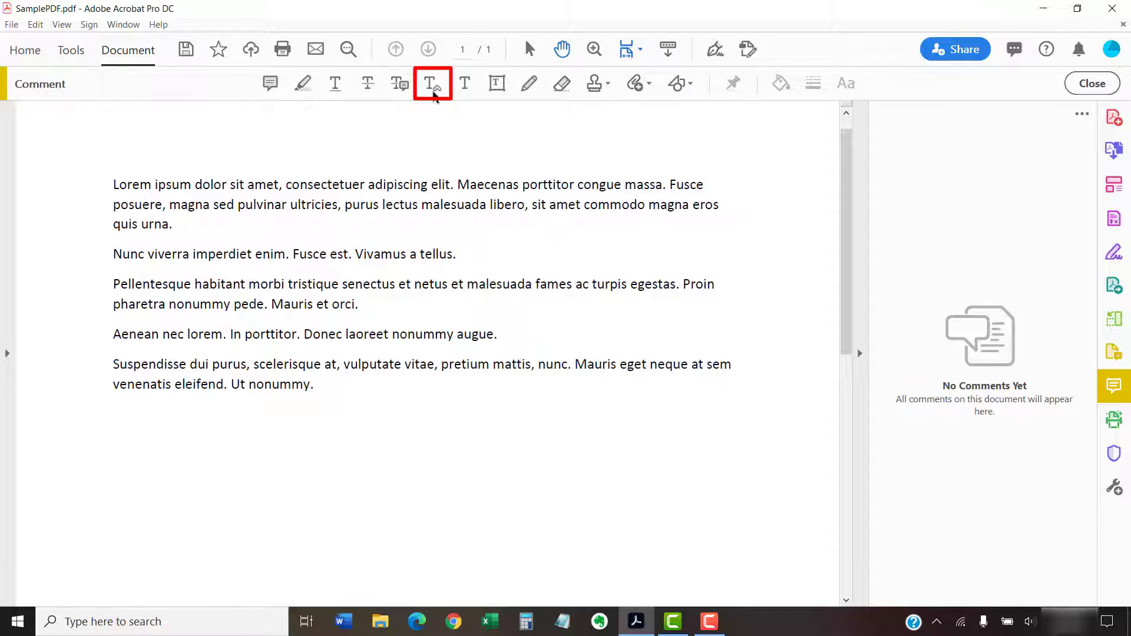
- Add an insert-text mark after "congue massa." in the first paragraph and post the note "New text to be inserted."
{"action": "left_click", "coordinate": [434, 89]}
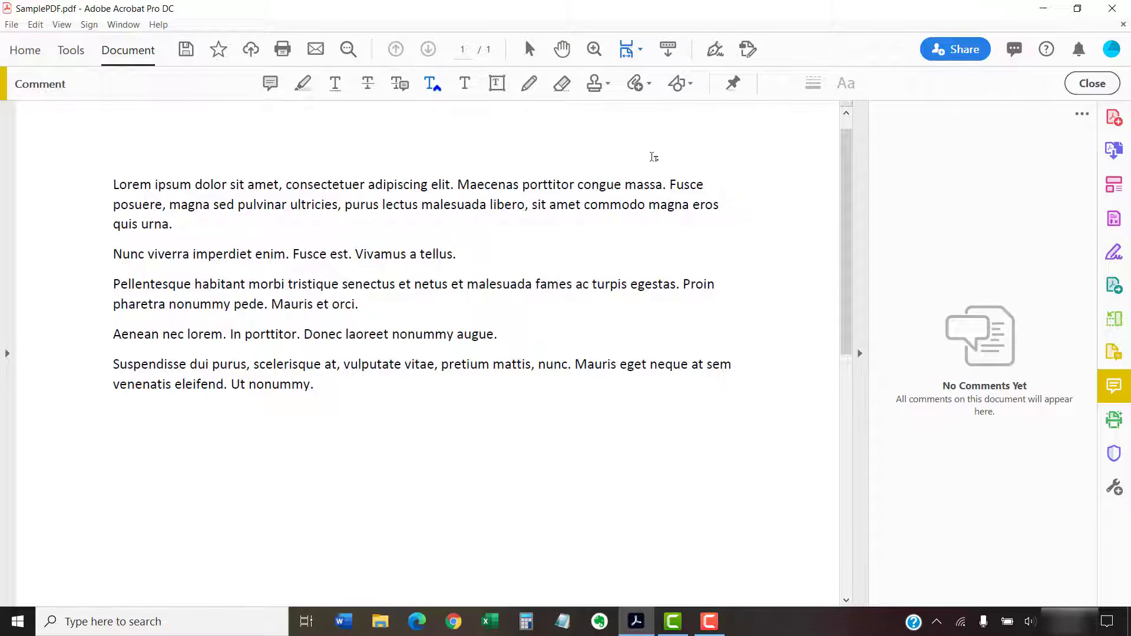
{"action": "left_click", "coordinate": [667, 185]}
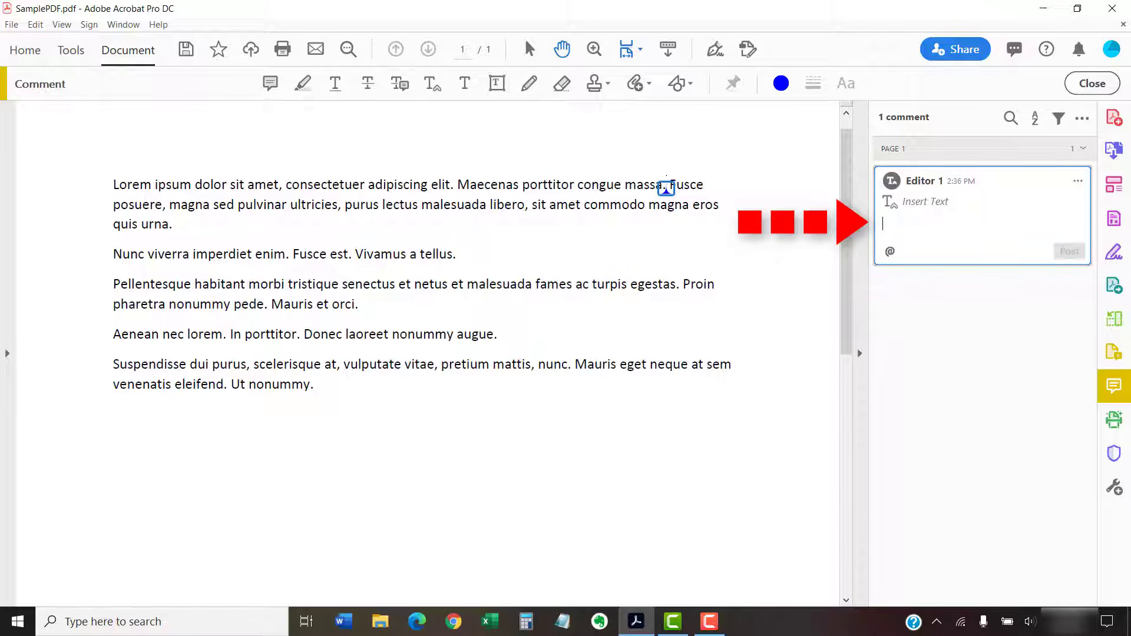
{"action": "type", "text": "New text to be inserted."}
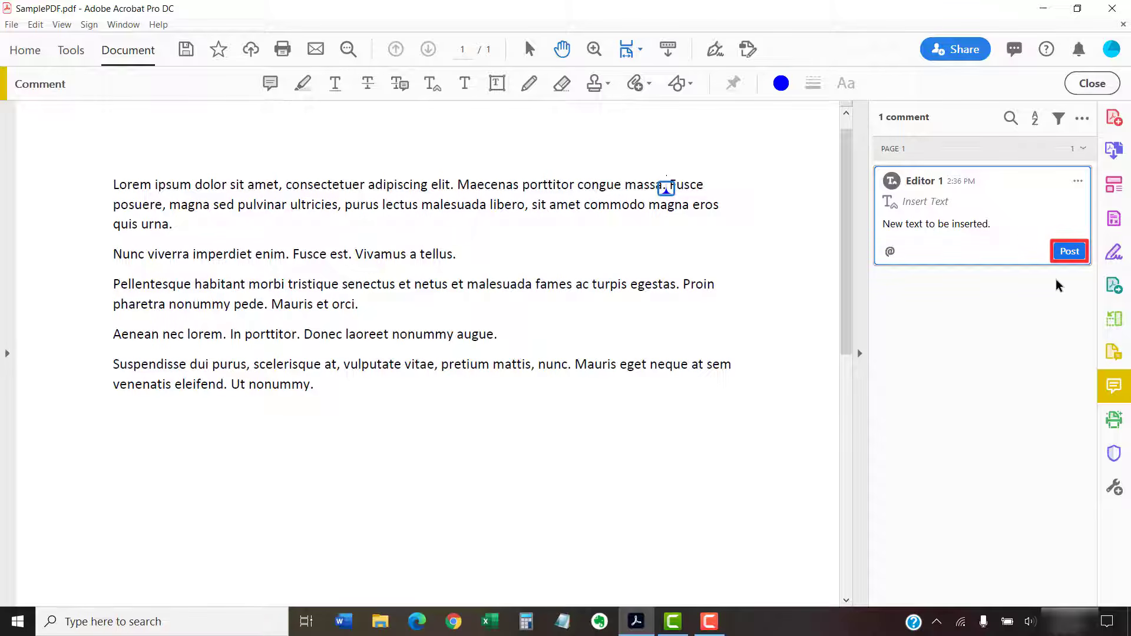
{"action": "left_click", "coordinate": [1060, 250]}
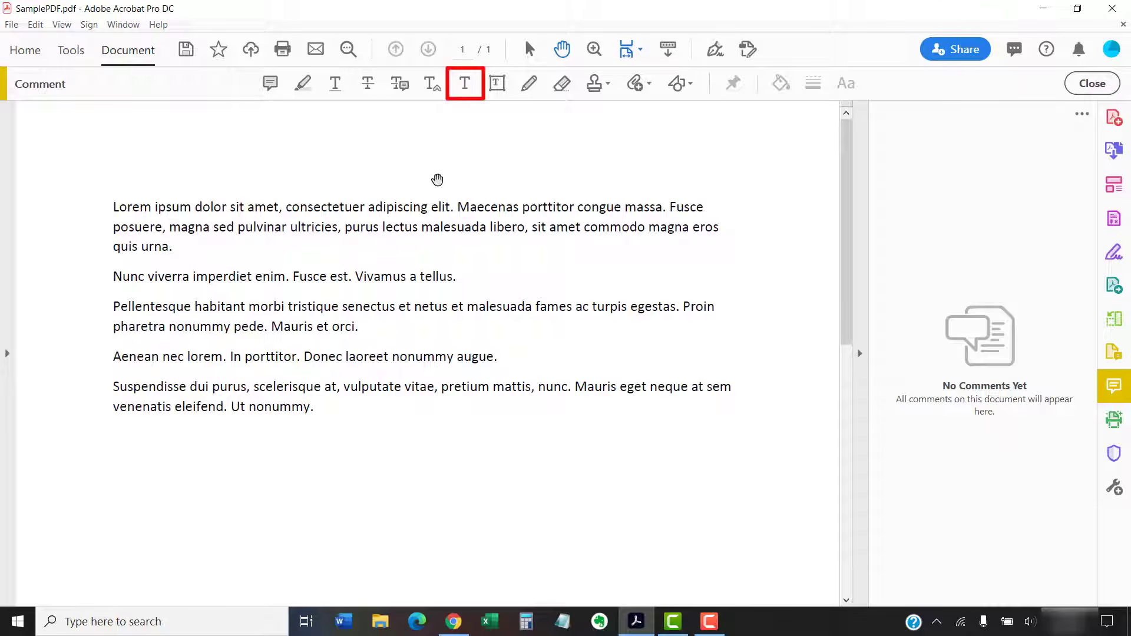
- Add a text comment reading "Check with the boss first." in the blank area above the first paragraph
{"action": "left_click", "coordinate": [466, 86]}
{"action": "left_click", "coordinate": [218, 141]}
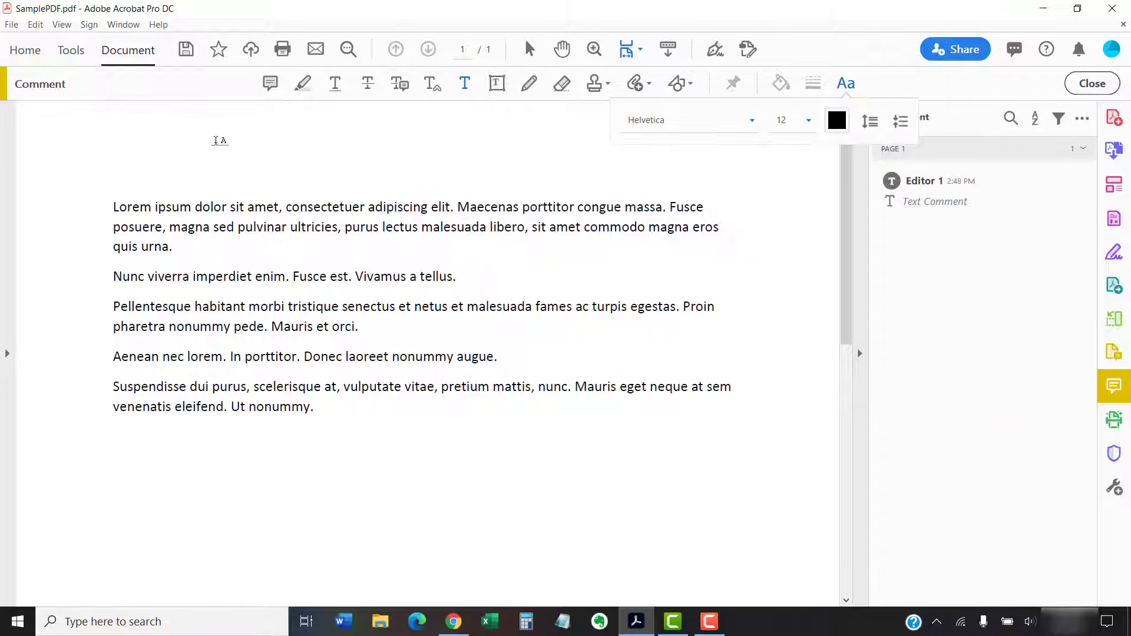
{"action": "type", "text": "Check with the boss first."}
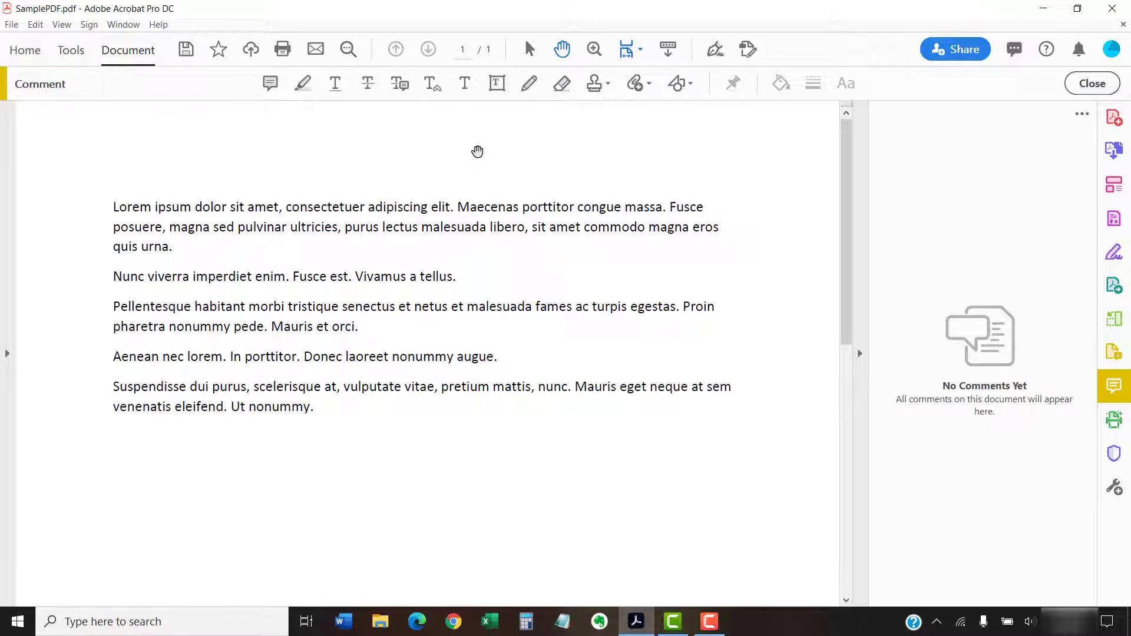
- Add a bordered text box above the first paragraph containing "Check with the boss first."
{"action": "left_click", "coordinate": [496, 86]}
{"action": "left_click", "coordinate": [217, 144]}
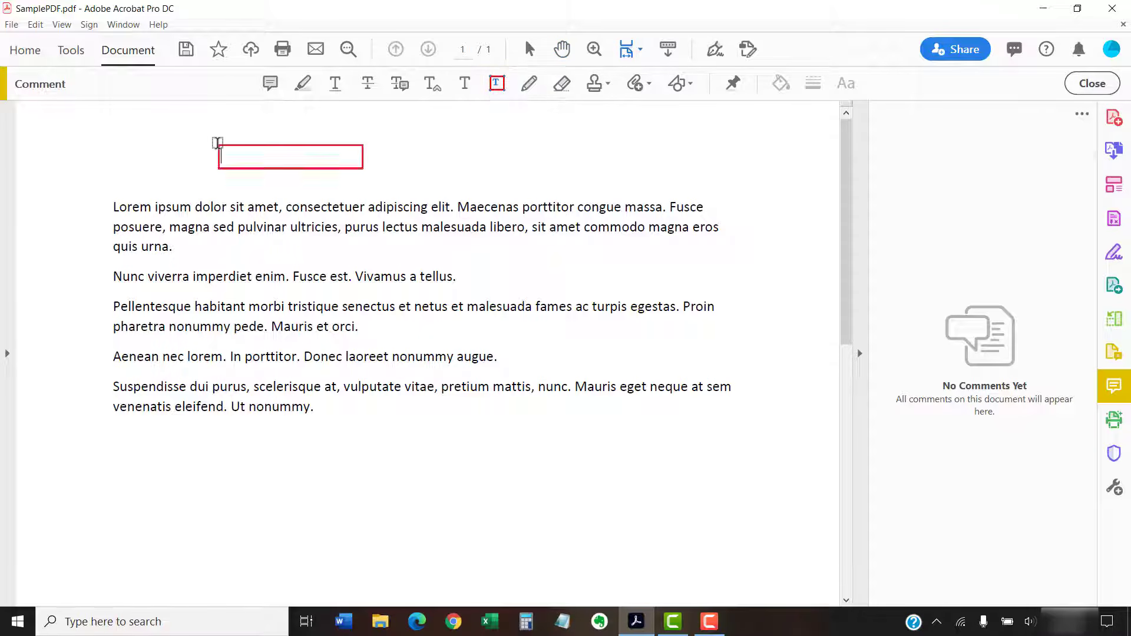
{"action": "type", "text": "Check with the boss first."}
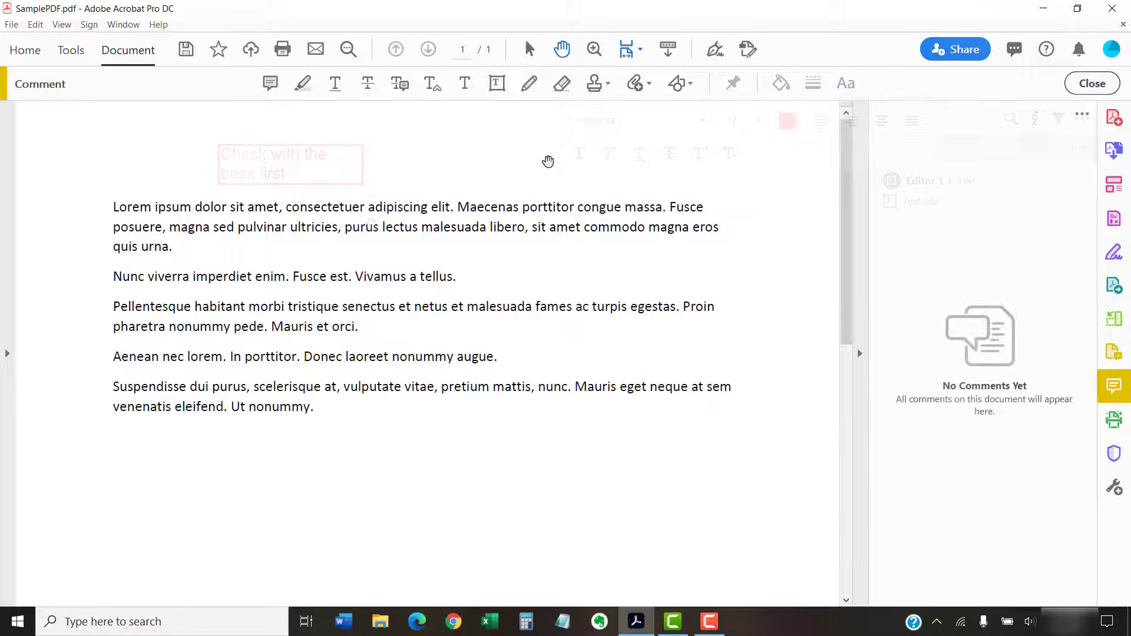
- Draw a smiley face with the Pencil tool in the page margin above the end of the first paragraph
{"action": "left_click", "coordinate": [529, 89]}
{"action": "mouse_move", "coordinate": [760, 116]}
{"action": "left_mouse_down"}
{"action": "mouse_move", "coordinate": [740, 117]}
{"action": "mouse_move", "coordinate": [729, 170]}
{"action": "mouse_move", "coordinate": [773, 135]}
{"action": "mouse_move", "coordinate": [761, 116]}
{"action": "mouse_move", "coordinate": [757, 144]}
{"action": "left_mouse_up"}
{"action": "left_click", "coordinate": [730, 134]}
{"action": "left_click", "coordinate": [749, 135]}
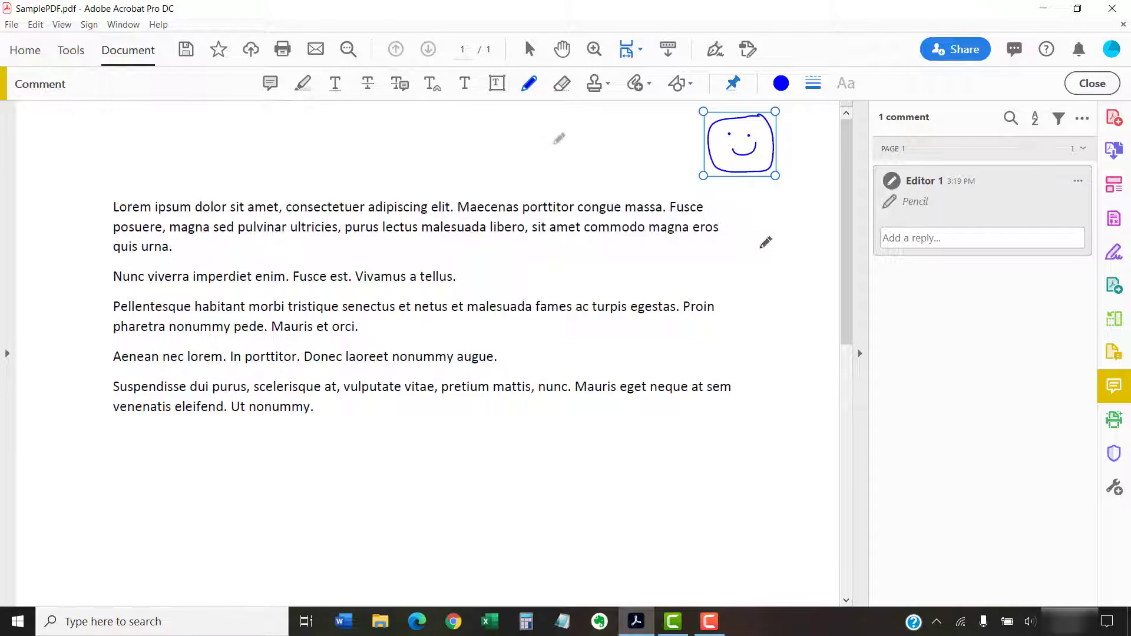
{"action": "left_click", "coordinate": [762, 247]}
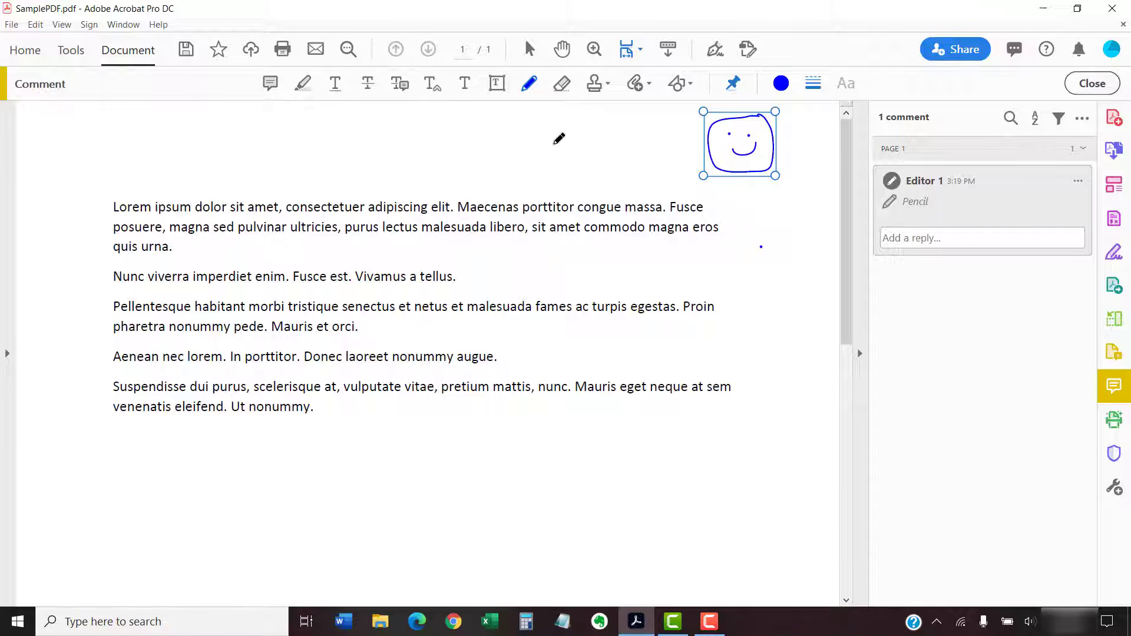
- Erase the pencil-drawn smiley face with the Eraser tool
{"action": "left_click", "coordinate": [563, 93]}
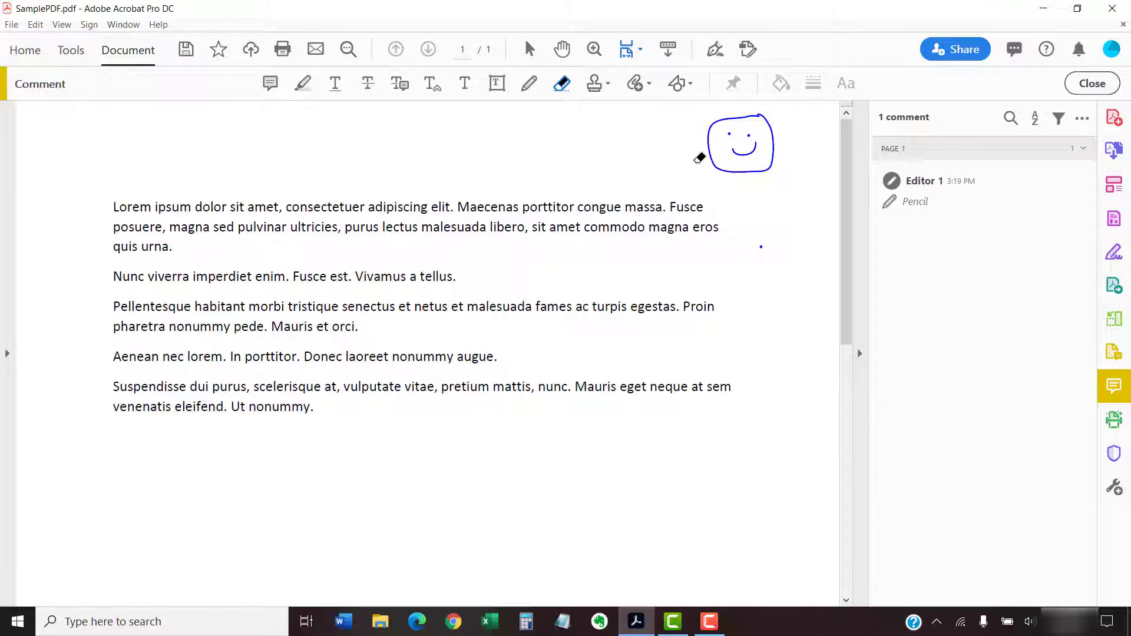
{"action": "mouse_move", "coordinate": [697, 162]}
{"action": "left_mouse_down"}
{"action": "mouse_move", "coordinate": [762, 163]}
{"action": "mouse_move", "coordinate": [722, 165]}
{"action": "mouse_move", "coordinate": [728, 174]}
{"action": "mouse_move", "coordinate": [709, 158]}
{"action": "mouse_move", "coordinate": [803, 150]}
{"action": "mouse_move", "coordinate": [697, 134]}
{"action": "left_mouse_up"}
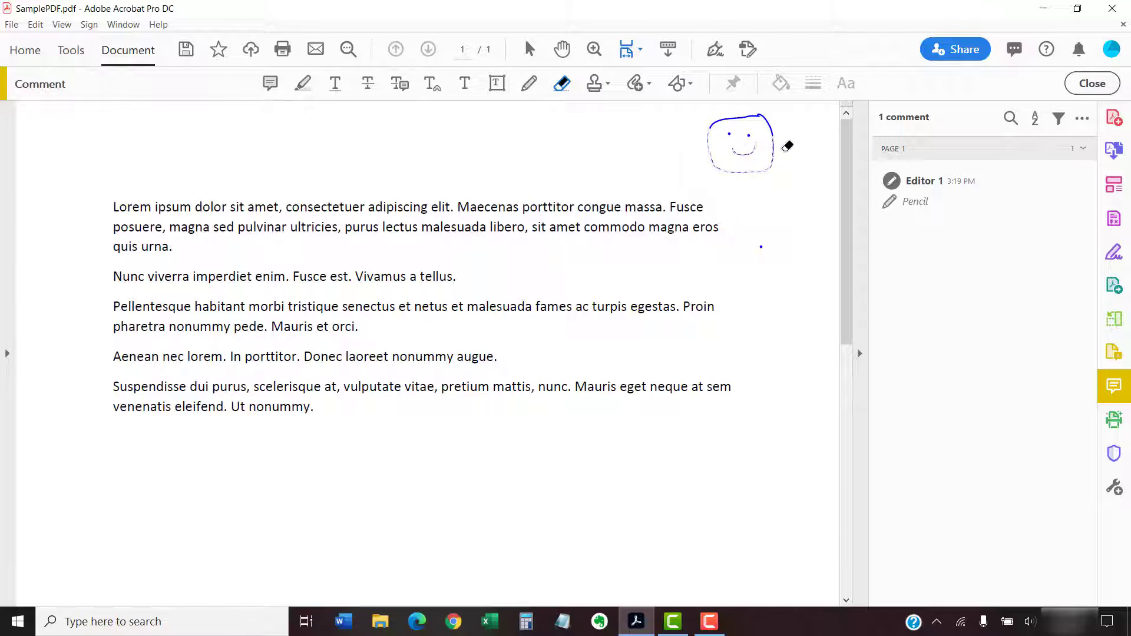
{"action": "left_click_drag", "start_coordinate": [725, 122], "coordinate": [697, 119]}
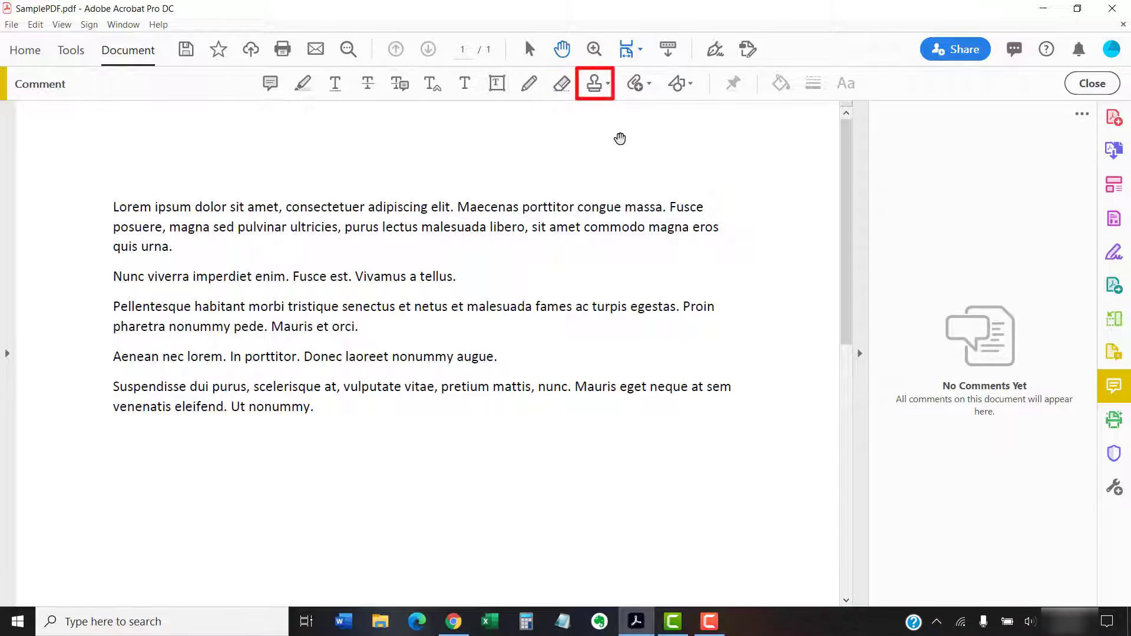
- Place the Standard Business DRAFT stamp on the page at the top of the first paragraph
{"action": "left_click", "coordinate": [606, 90]}
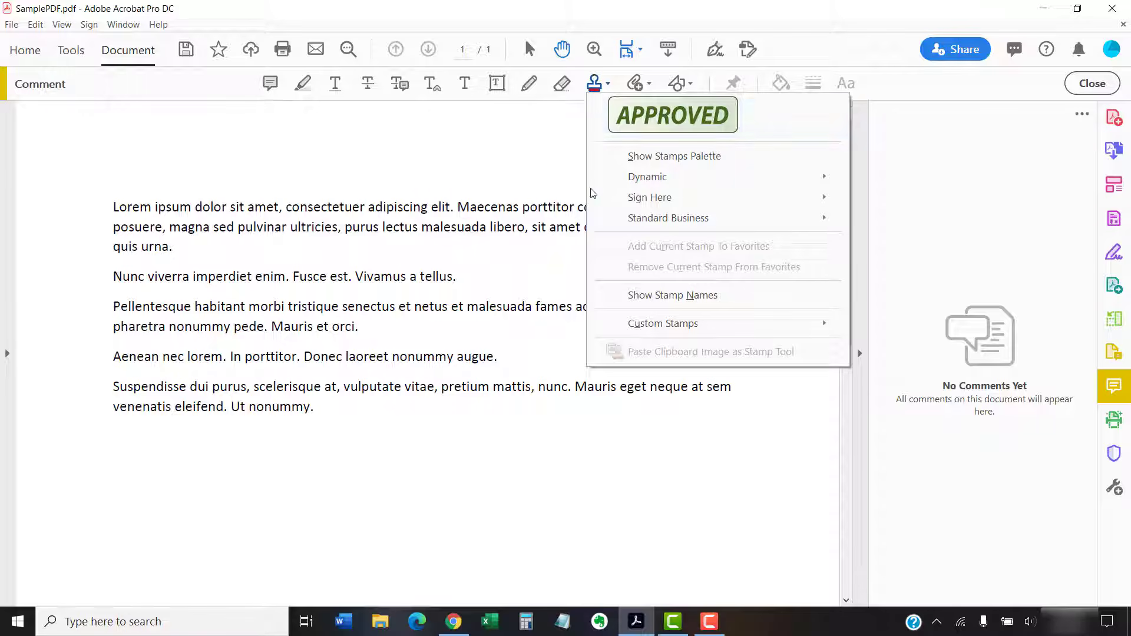
{"action": "mouse_move", "coordinate": [652, 179]}
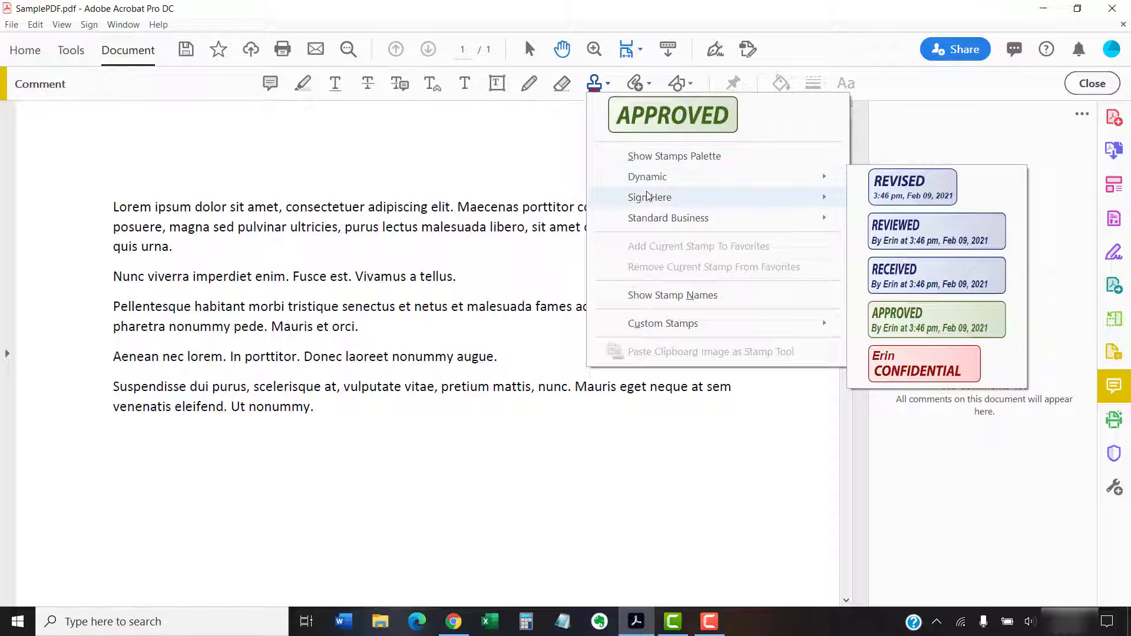
{"action": "mouse_move", "coordinate": [648, 201]}
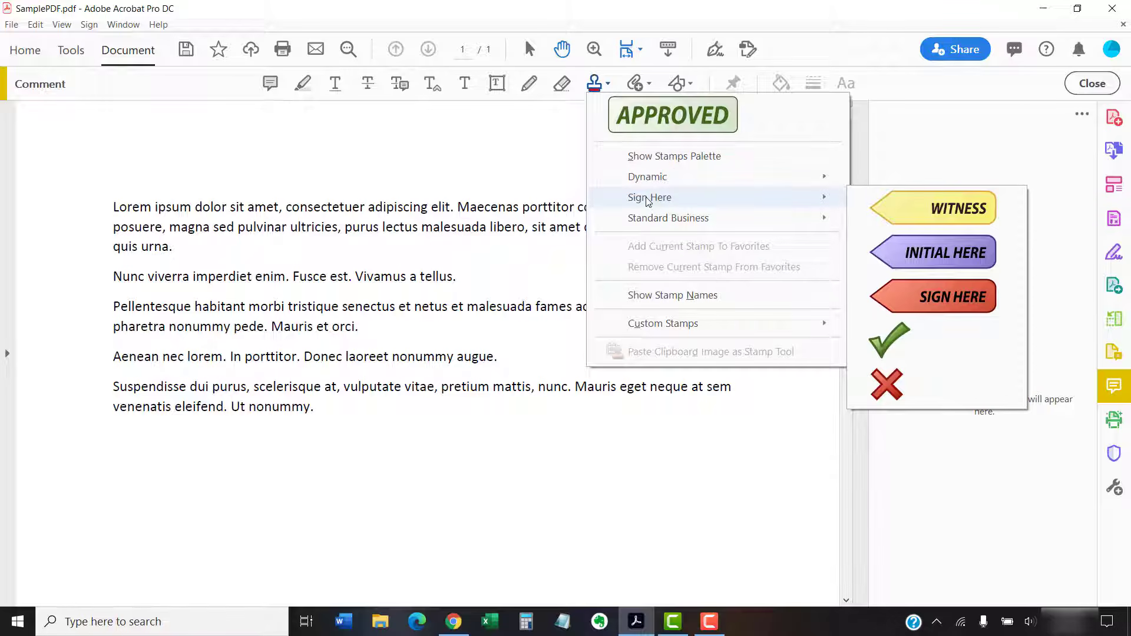
{"action": "mouse_move", "coordinate": [652, 224]}
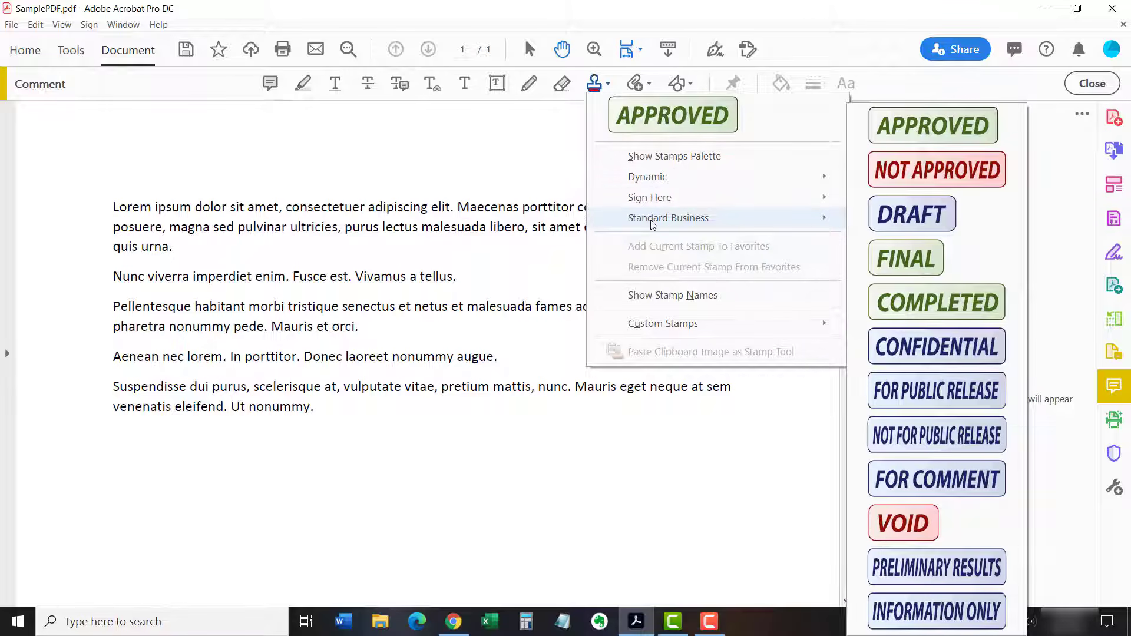
{"action": "left_click", "coordinate": [893, 214]}
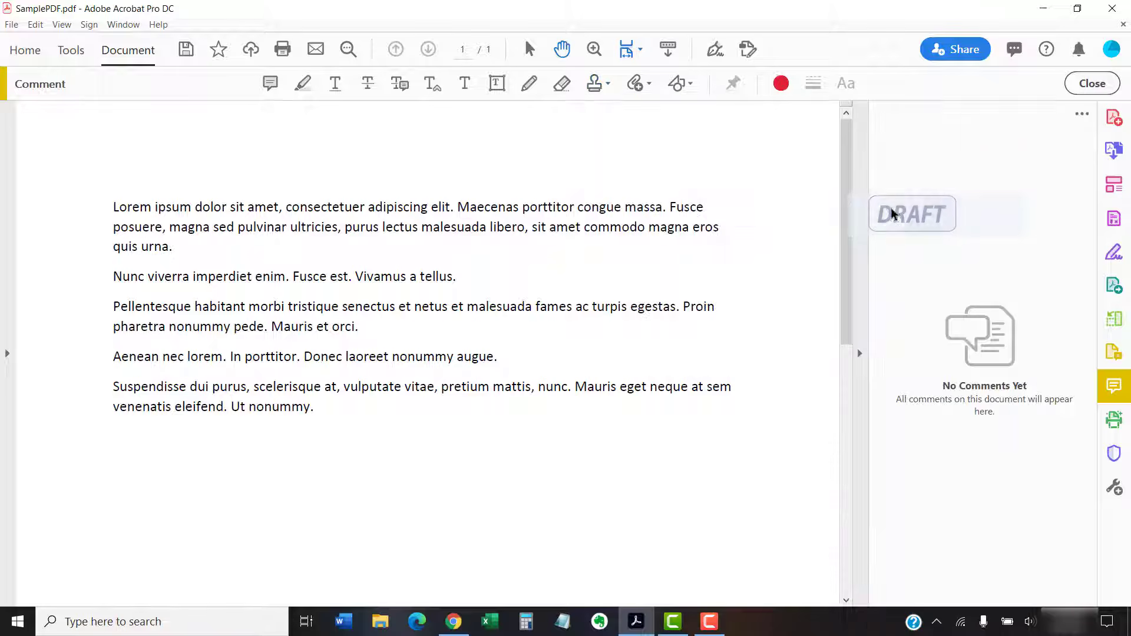
{"action": "left_click", "coordinate": [366, 198]}
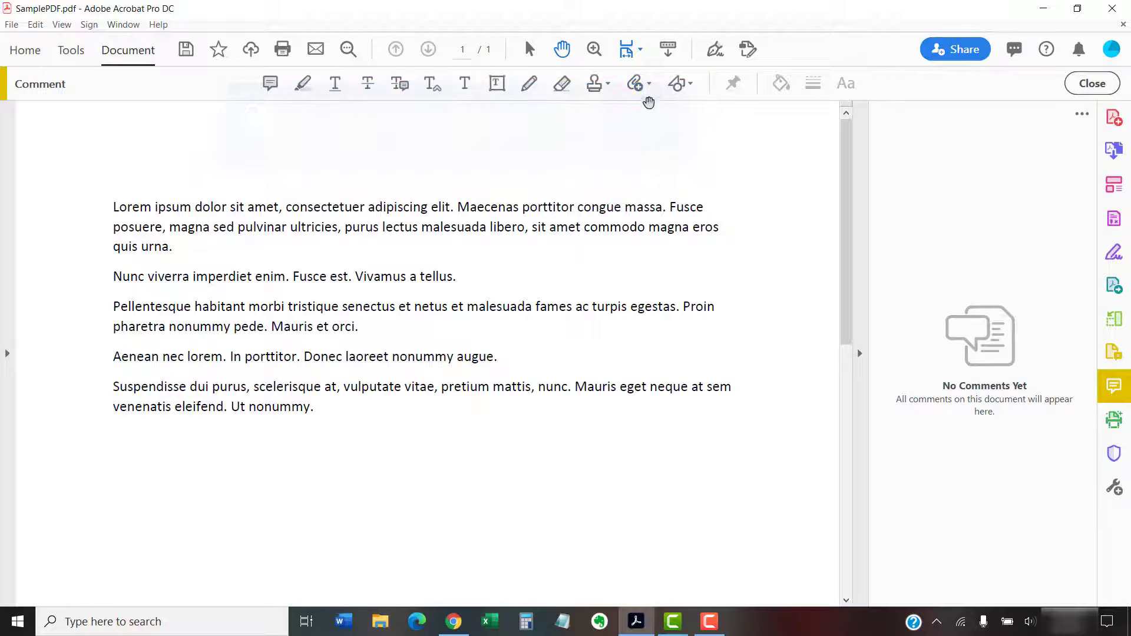
- Try to attach a file as a comment in the blank area above the first paragraph
{"action": "left_click", "coordinate": [649, 83]}
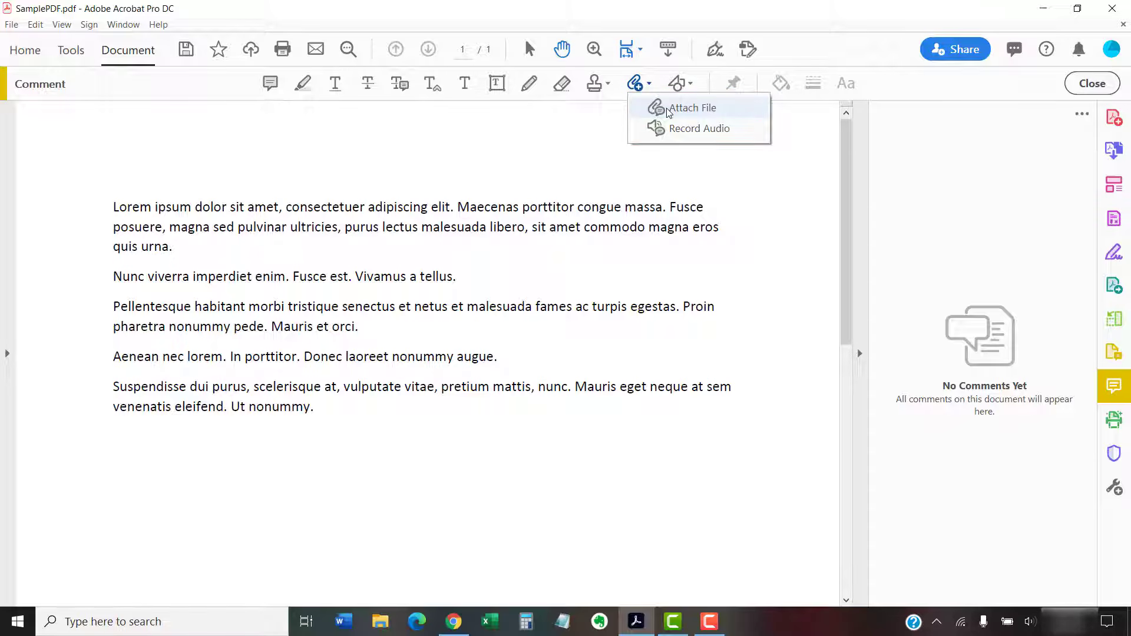
{"action": "left_click", "coordinate": [666, 108]}
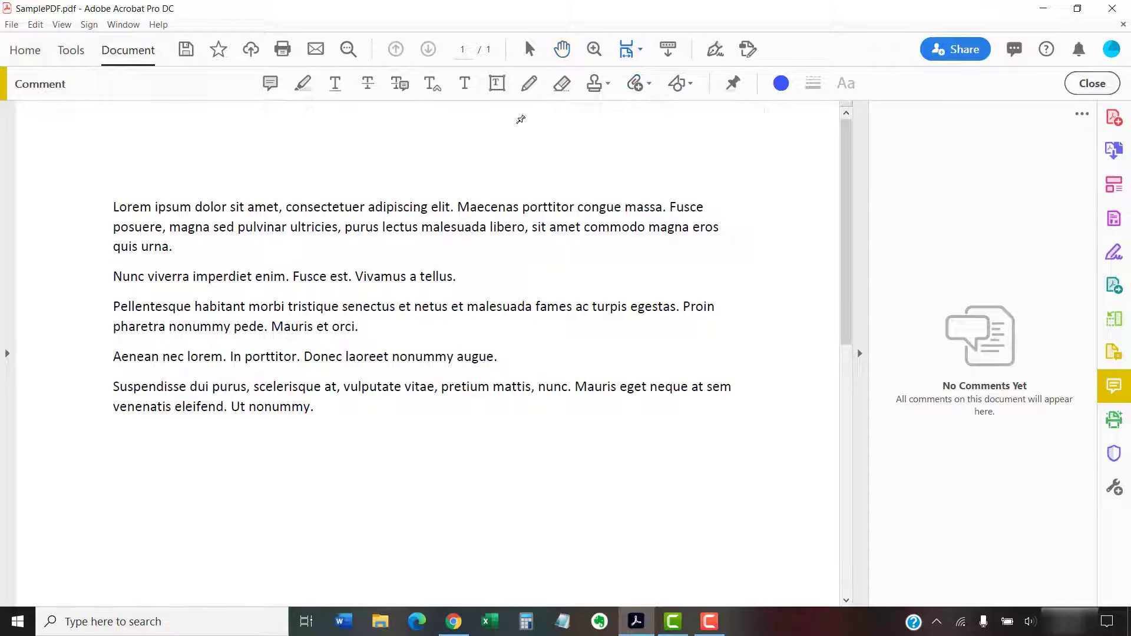
{"action": "left_click", "coordinate": [286, 144]}
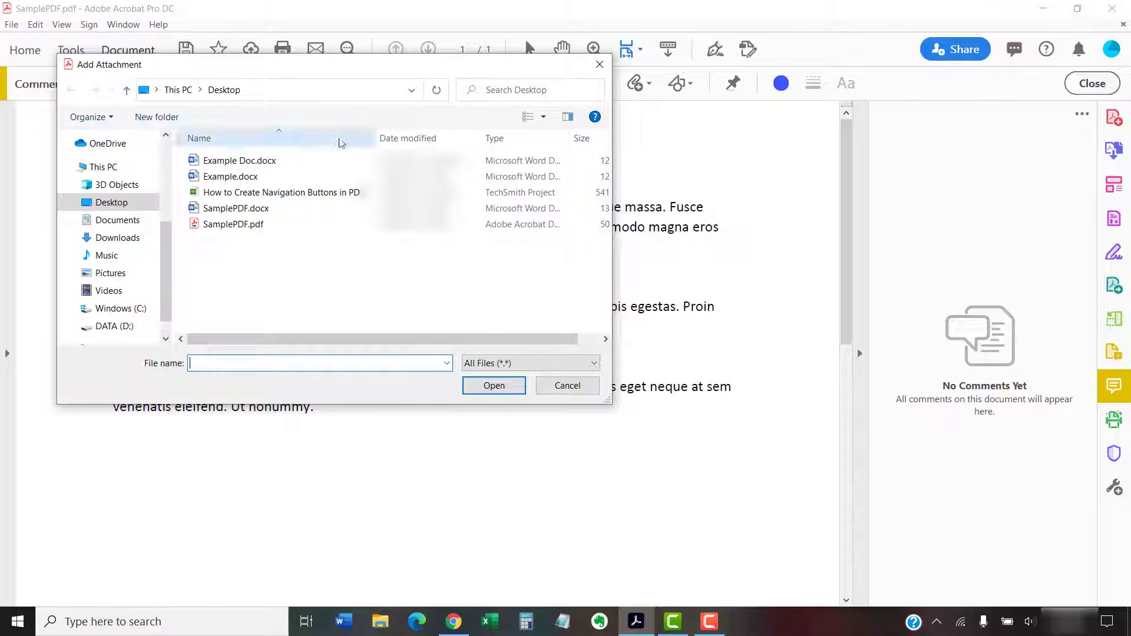
{"action": "left_click", "coordinate": [604, 65]}
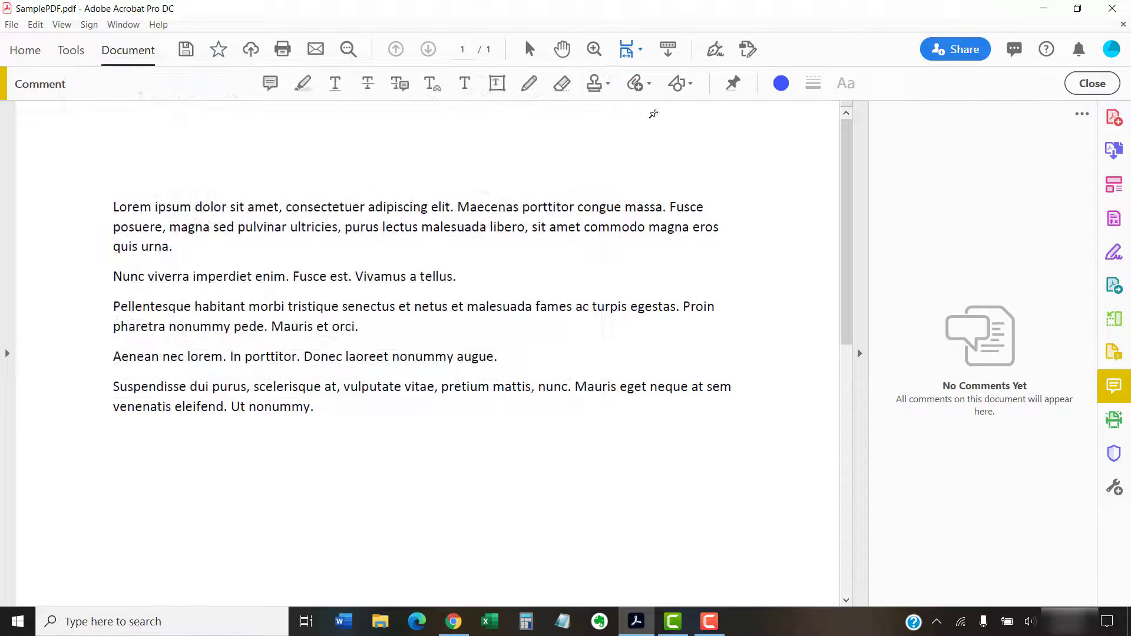
- Try to record an audio comment in the blank area above the first paragraph
{"action": "left_click", "coordinate": [649, 88]}
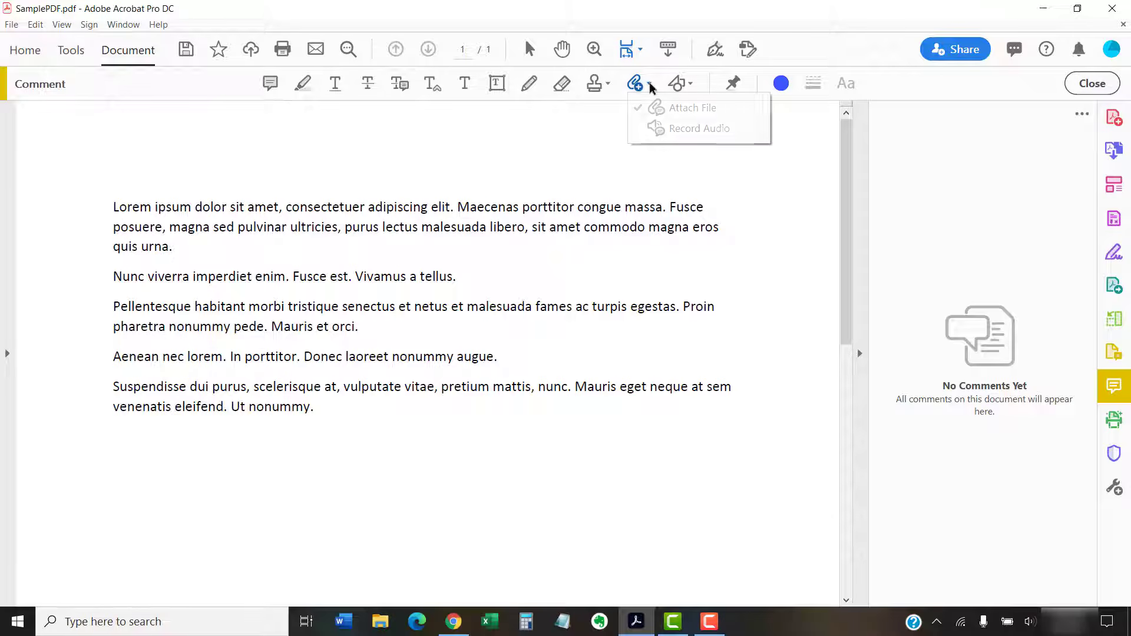
{"action": "left_click", "coordinate": [684, 132]}
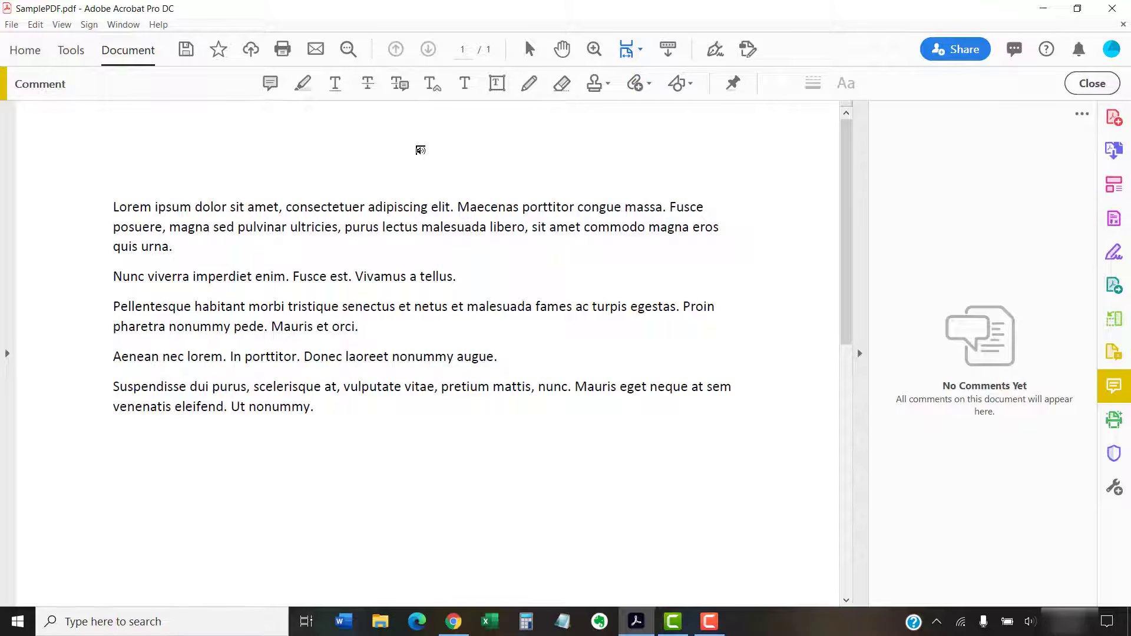
{"action": "left_click", "coordinate": [420, 150]}
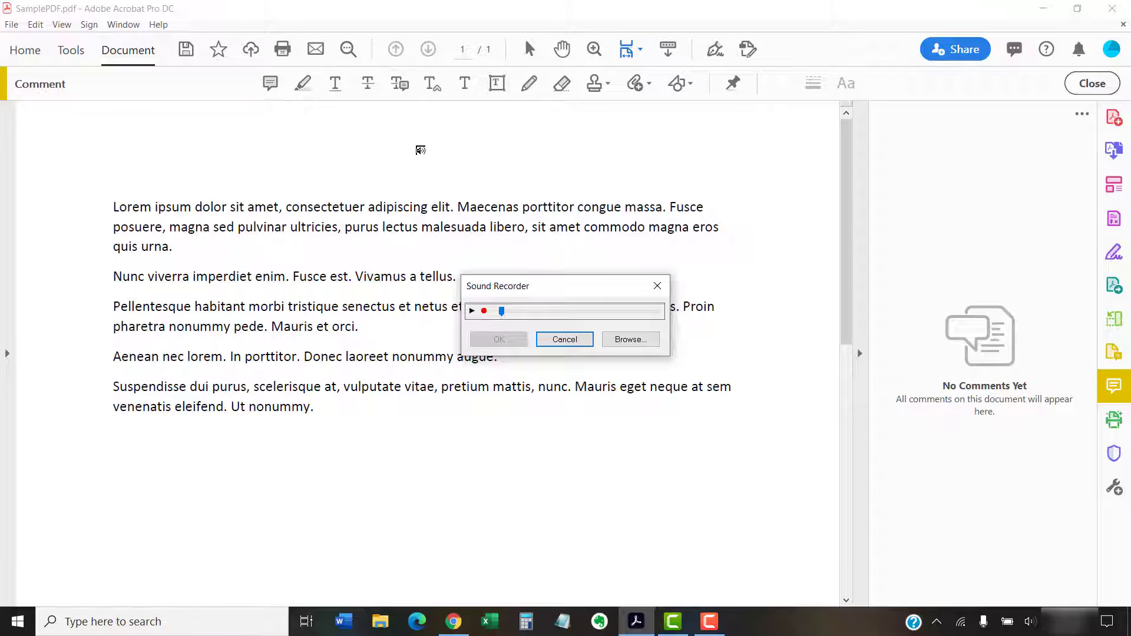
{"action": "key", "text": "Escape"}
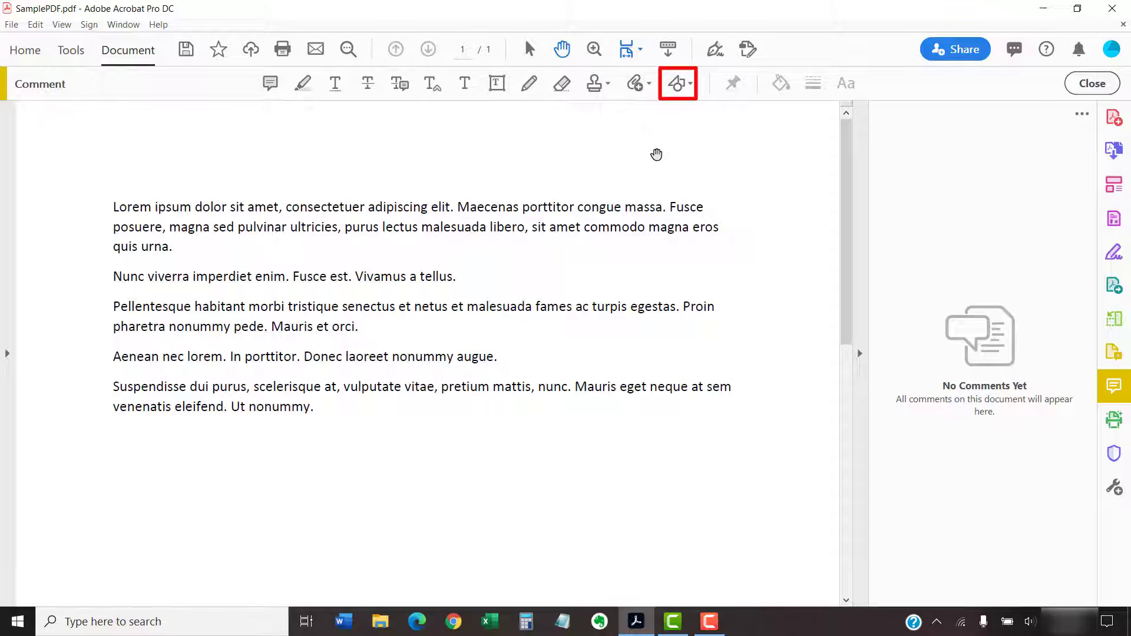
- Draw an oval with the drawing tools in the blank area above the first paragraph
{"action": "left_click", "coordinate": [691, 86]}
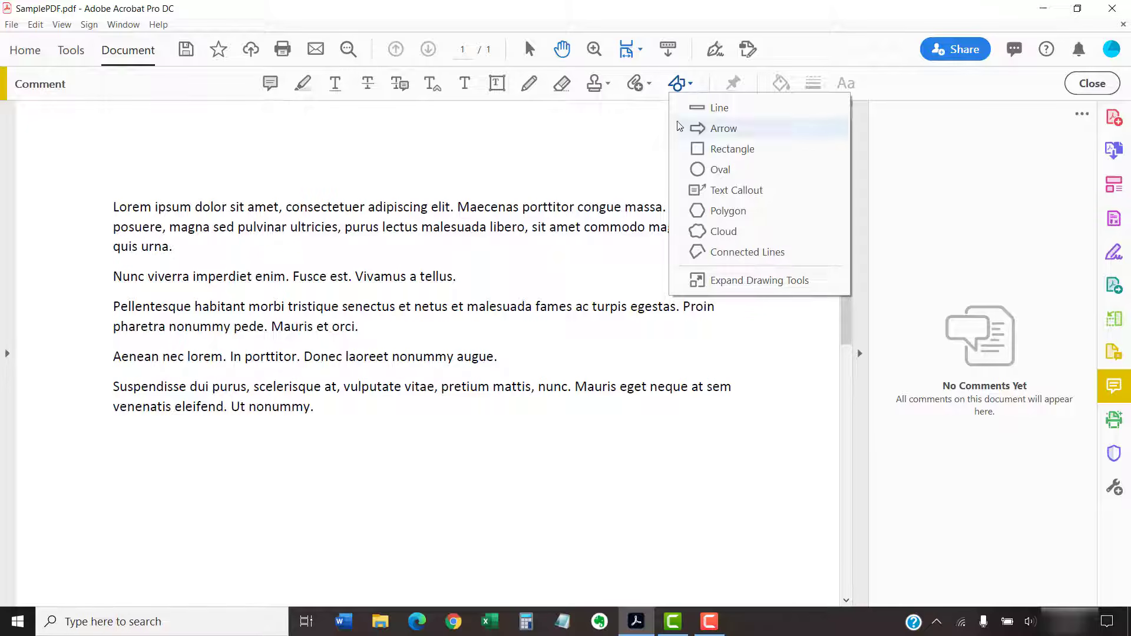
{"action": "left_click", "coordinate": [715, 171]}
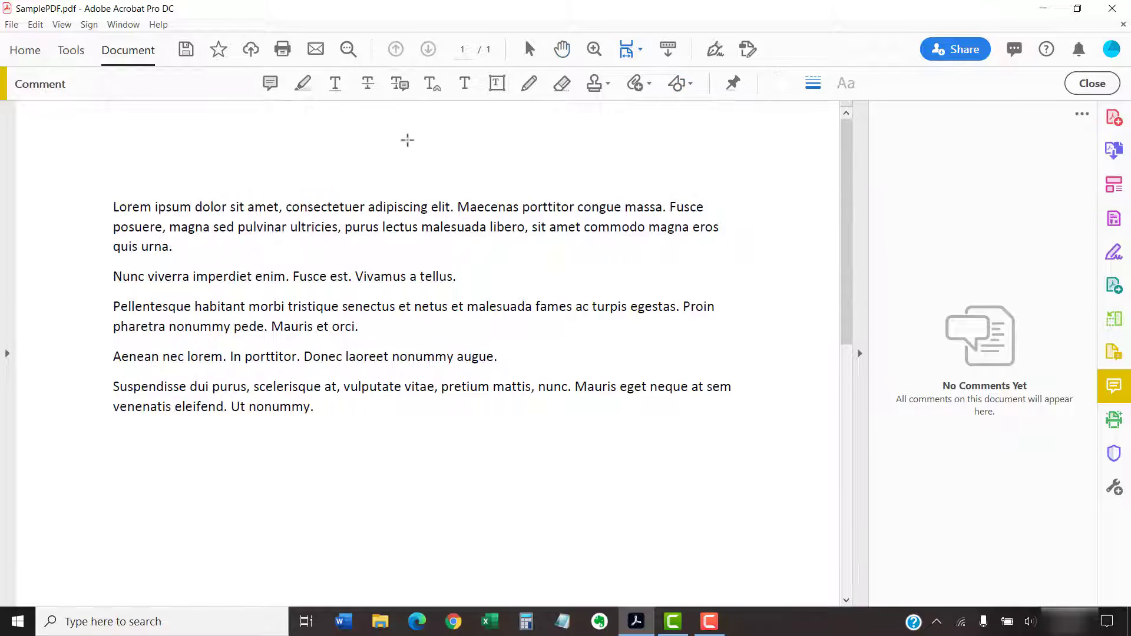
{"action": "mouse_move", "coordinate": [406, 132]}
{"action": "left_mouse_down"}
{"action": "mouse_move", "coordinate": [448, 140]}
{"action": "mouse_move", "coordinate": [484, 183]}
{"action": "mouse_move", "coordinate": [542, 191]}
{"action": "left_mouse_up"}
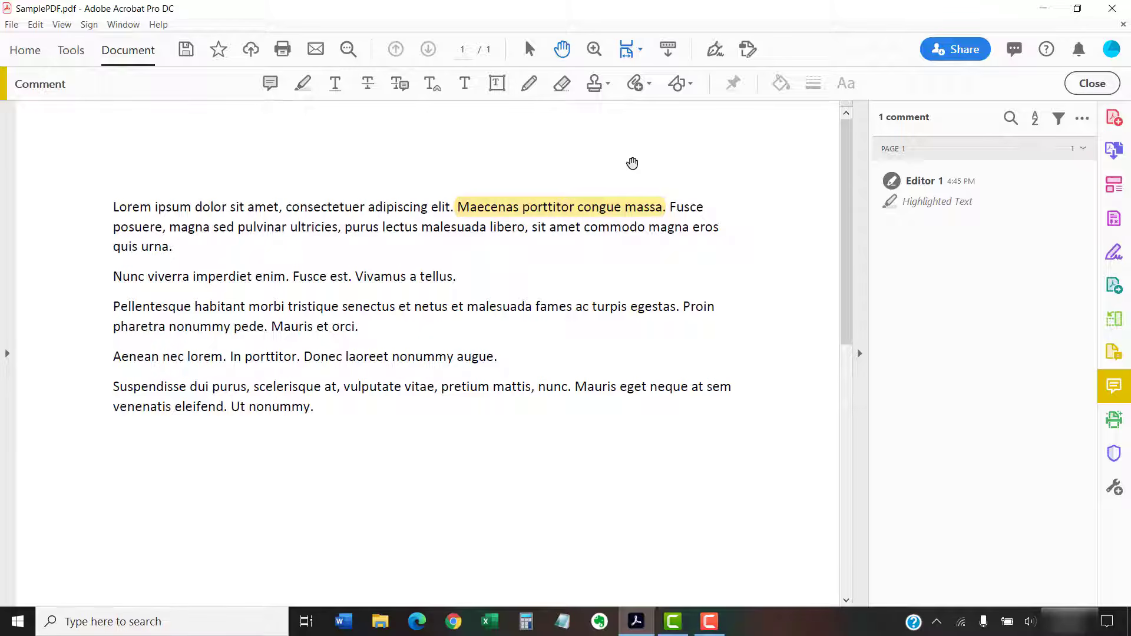
- Change the color of the highlight on "Maecenas porttitor congue massa." to dark blue and deselect it
{"action": "left_click", "coordinate": [615, 217]}
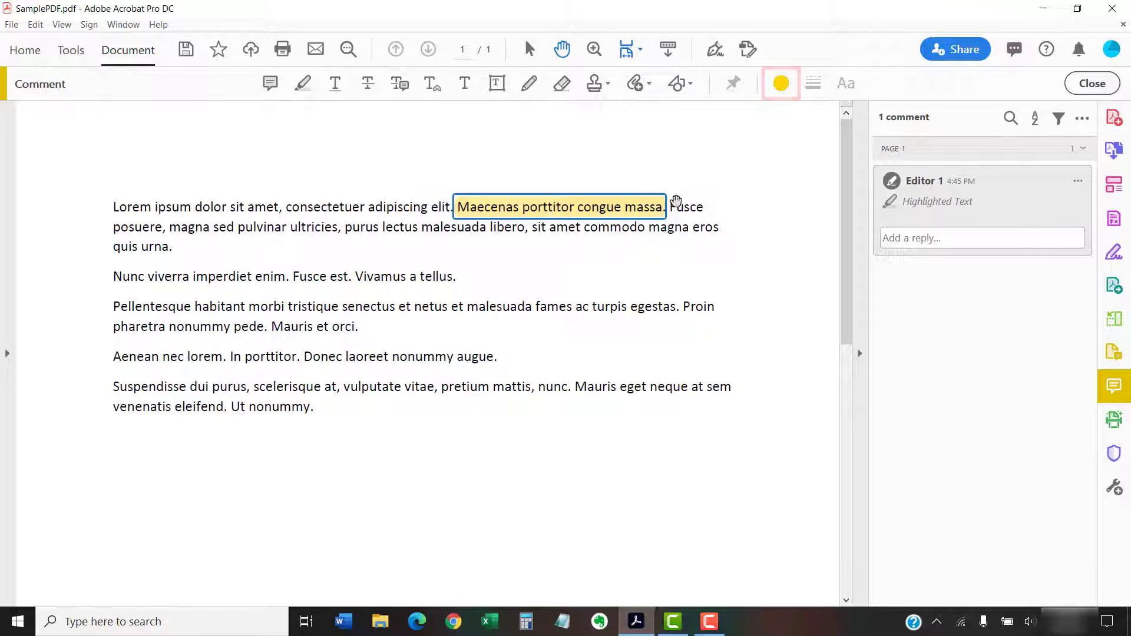
{"action": "left_click", "coordinate": [781, 85]}
{"action": "left_click", "coordinate": [770, 147]}
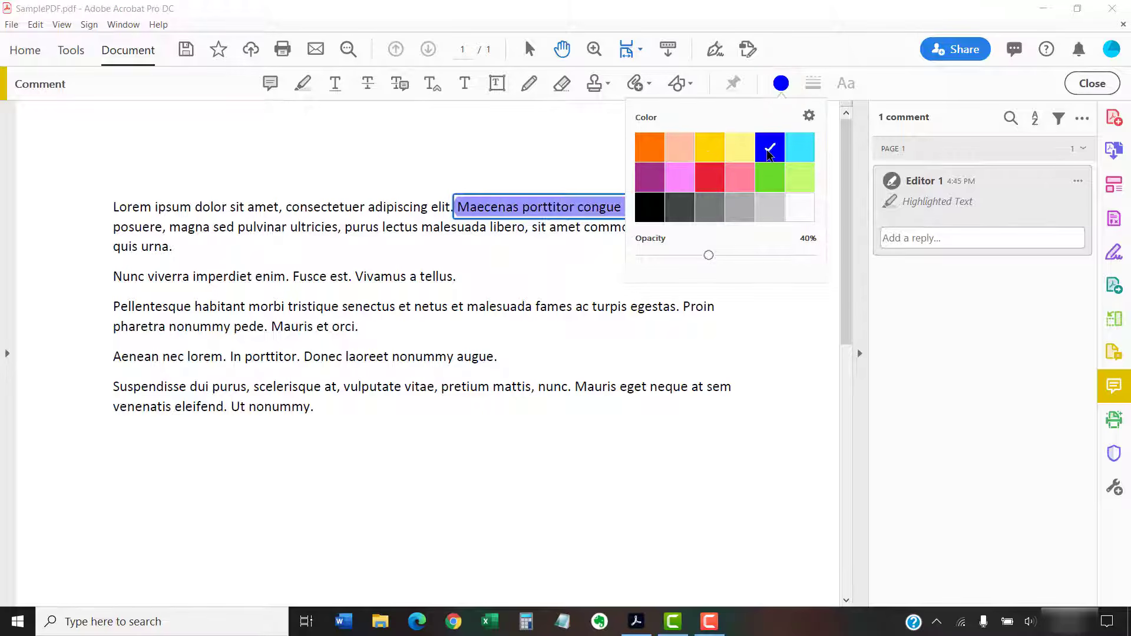
{"action": "left_click", "coordinate": [612, 251]}
{"action": "left_click", "coordinate": [607, 253]}
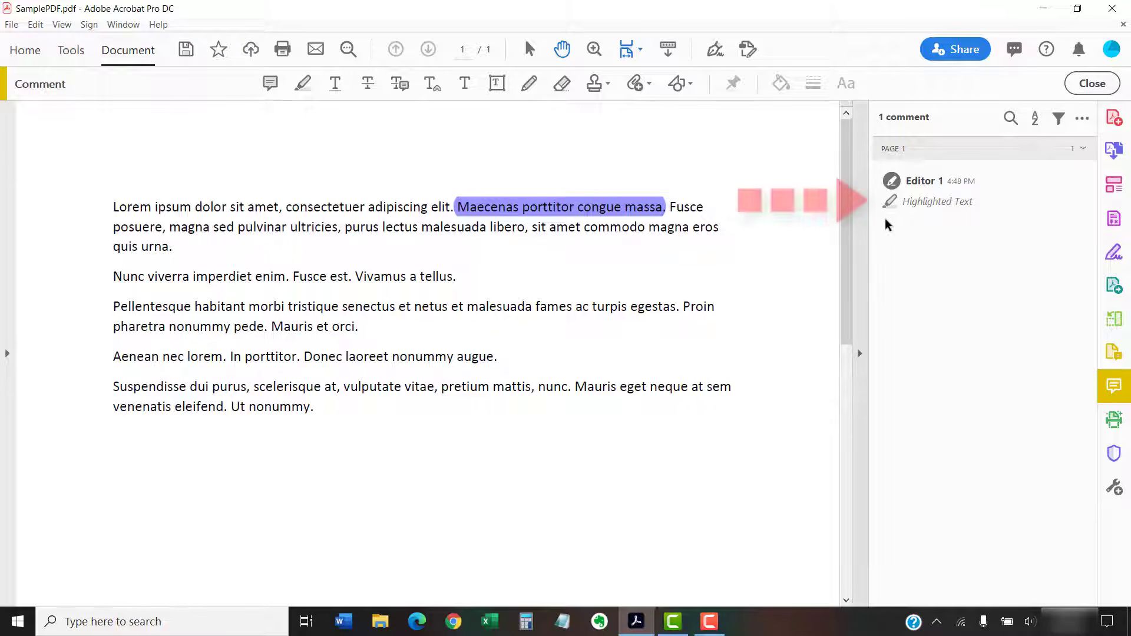
- Post the comment "Example comment attached to markup." on the highlighted sentence and open its pop-up note
{"action": "left_click", "coordinate": [949, 198]}
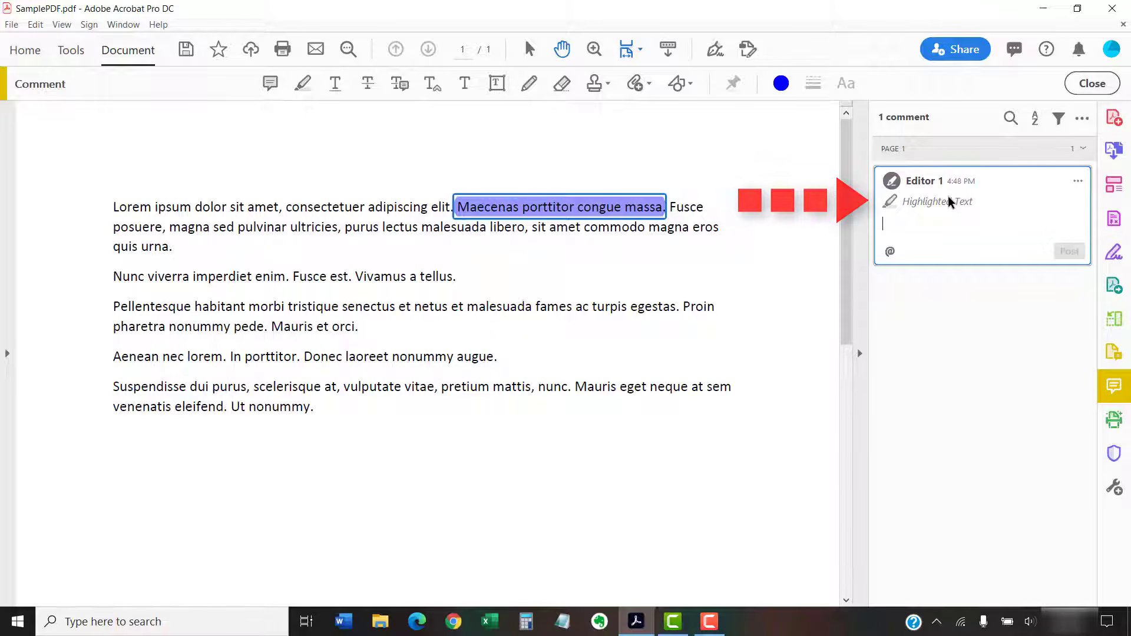
{"action": "type", "text": "Example comment attached to markup."}
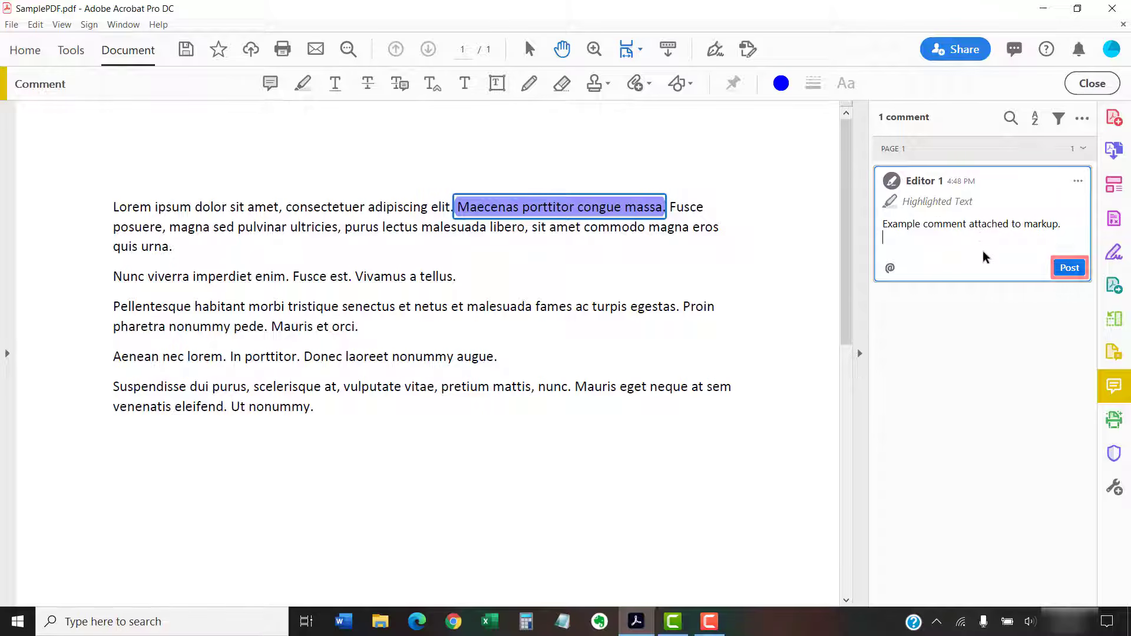
{"action": "left_click", "coordinate": [1069, 268]}
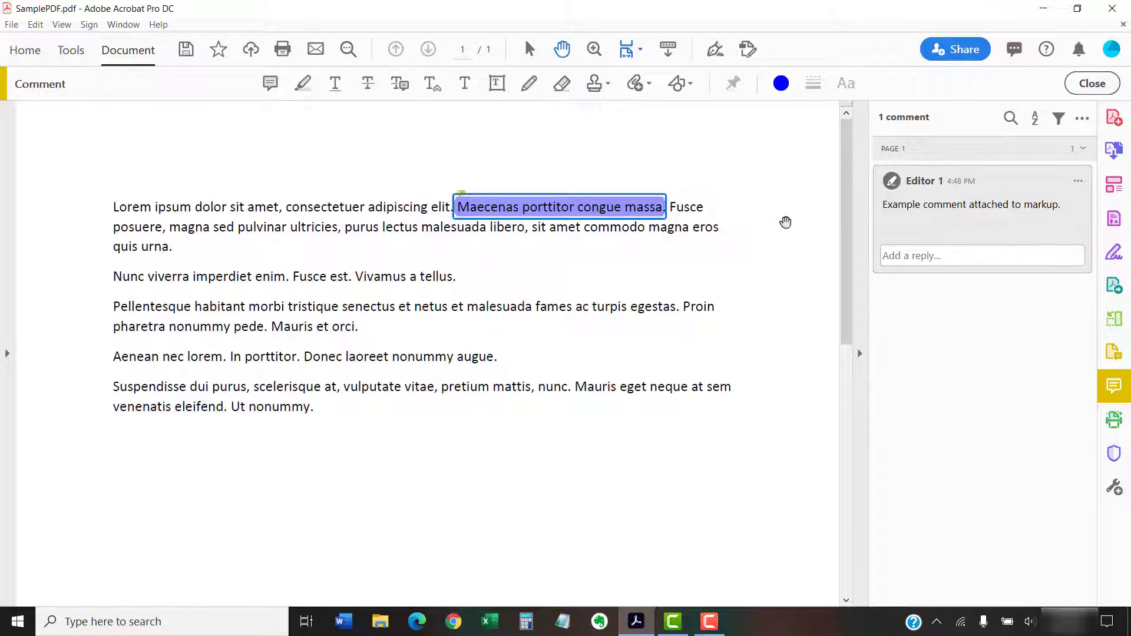
{"action": "right_click", "coordinate": [637, 212]}
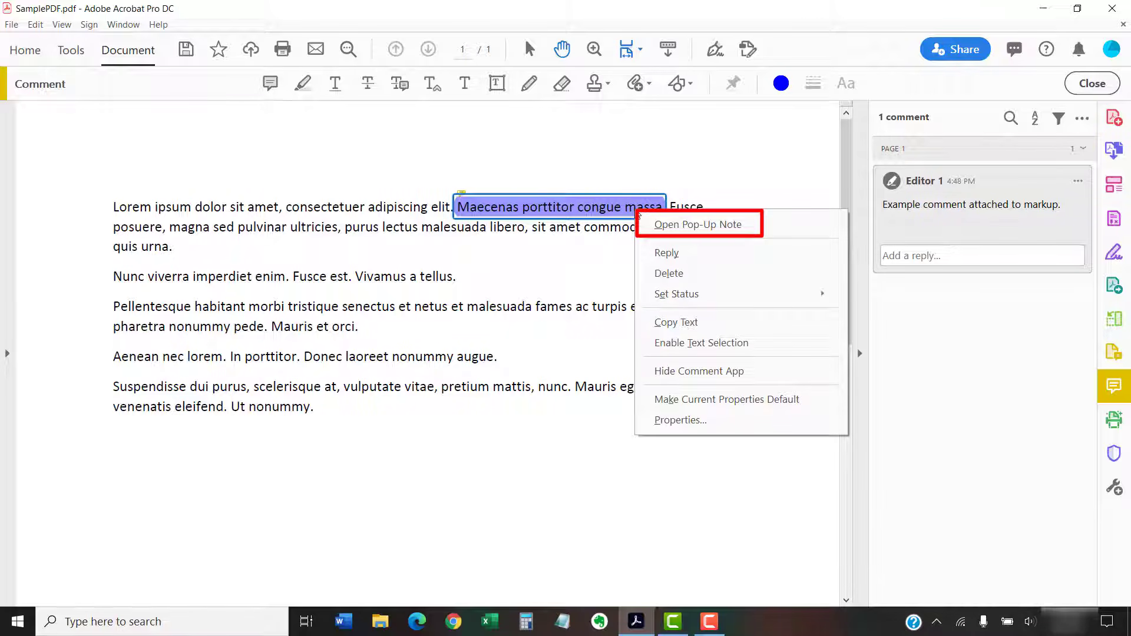
{"action": "left_click", "coordinate": [661, 225]}
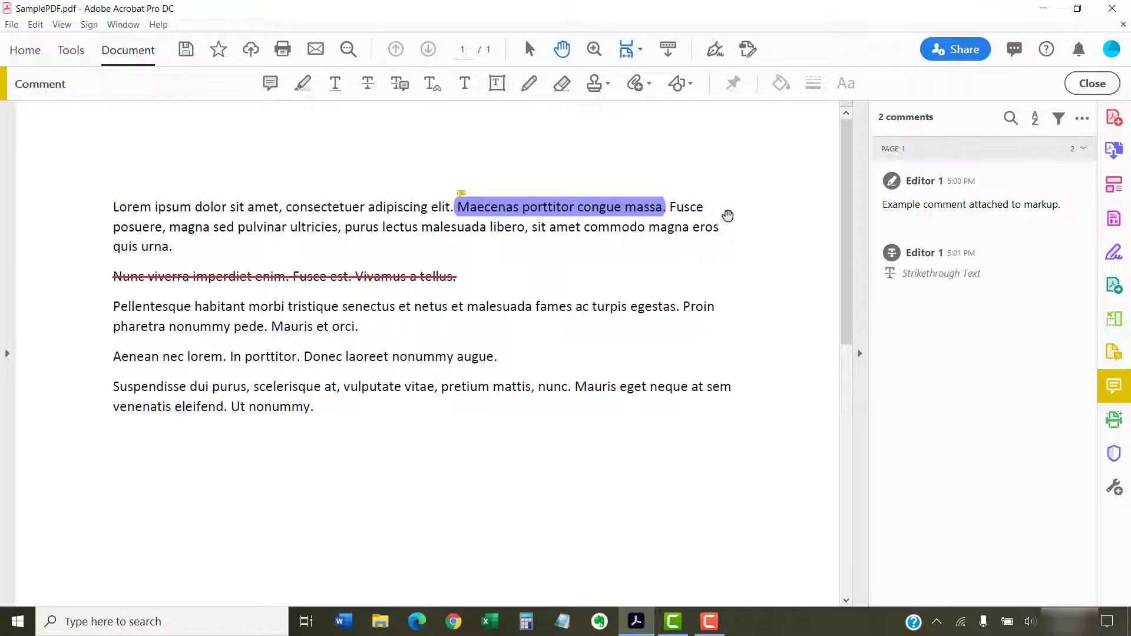
- Delete the highlight on "Maecenas porttitor congue massa." along with its attached comment
{"action": "right_click", "coordinate": [609, 206]}
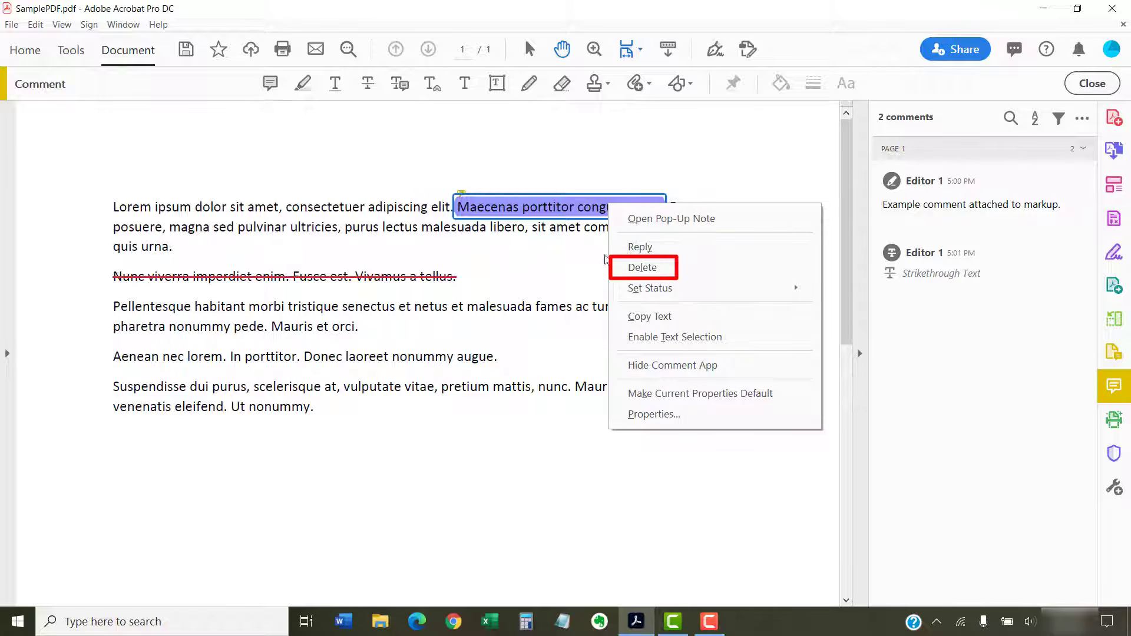
{"action": "left_click", "coordinate": [633, 271]}
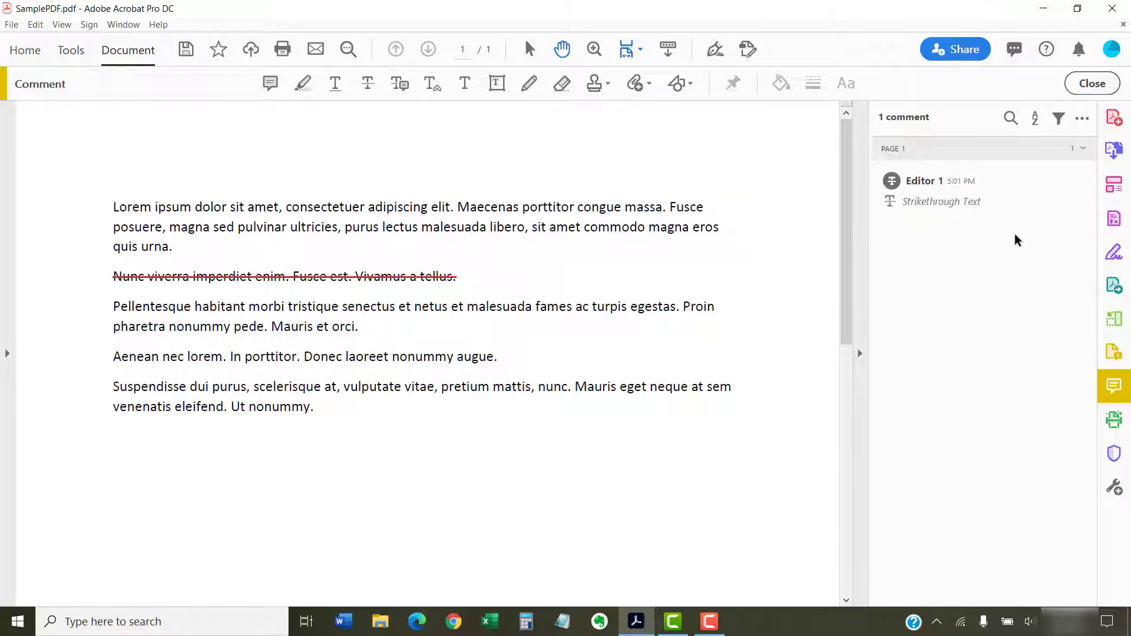
- Delete the strikethrough on the second paragraph through its entry in the comments list, and undo the deletion
{"action": "left_click", "coordinate": [1018, 207]}
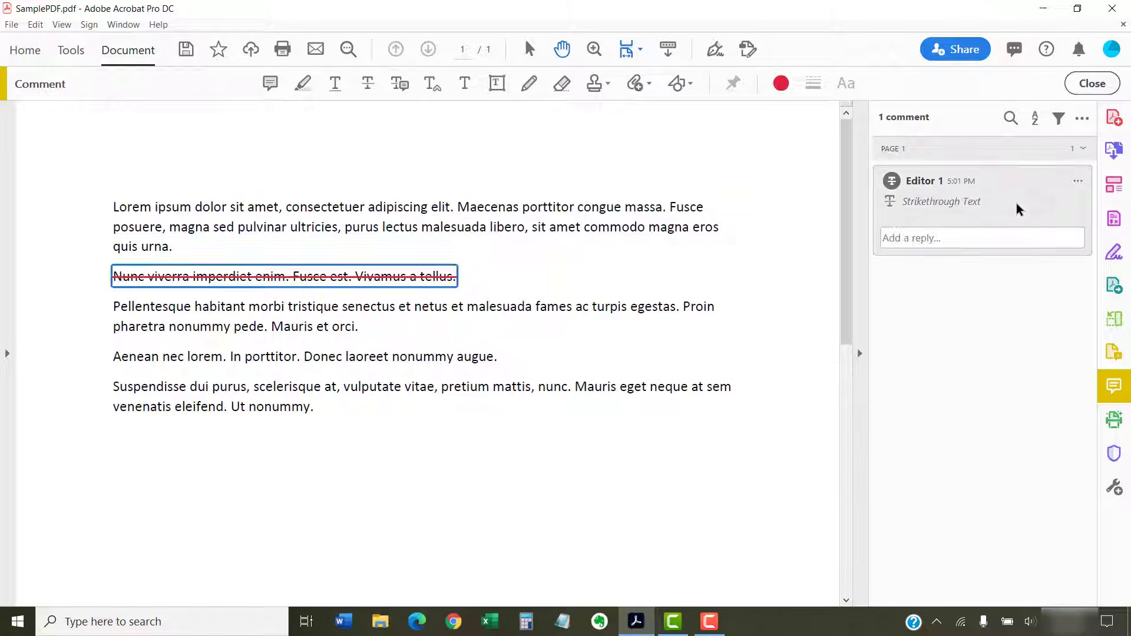
{"action": "left_click", "coordinate": [1077, 181]}
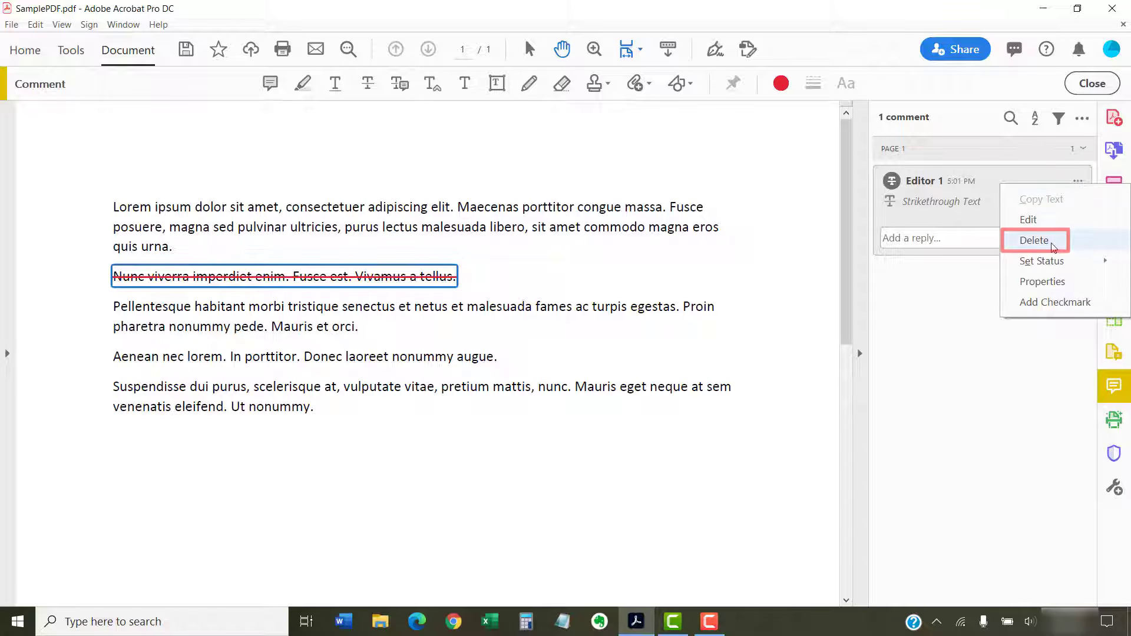
{"action": "left_click", "coordinate": [1035, 240]}
{"action": "key", "text": "ctrl+z"}
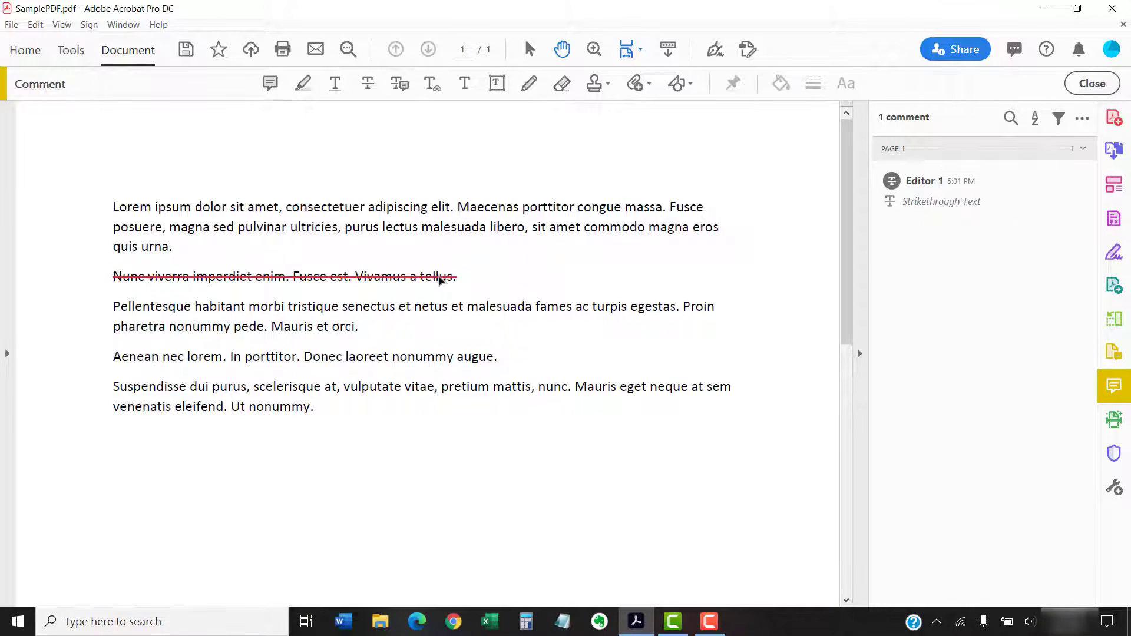
- Set the status of the second paragraph's strikethrough to Completed and close the Comment tools
{"action": "left_click", "coordinate": [442, 280]}
{"action": "right_click", "coordinate": [440, 280]}
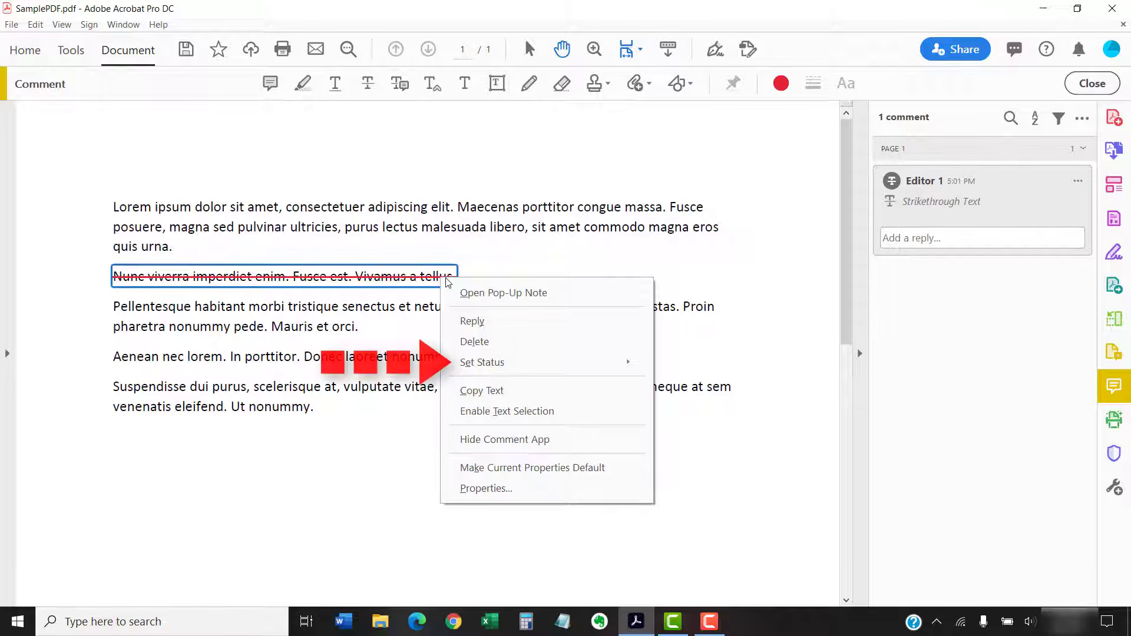
{"action": "mouse_move", "coordinate": [459, 362]}
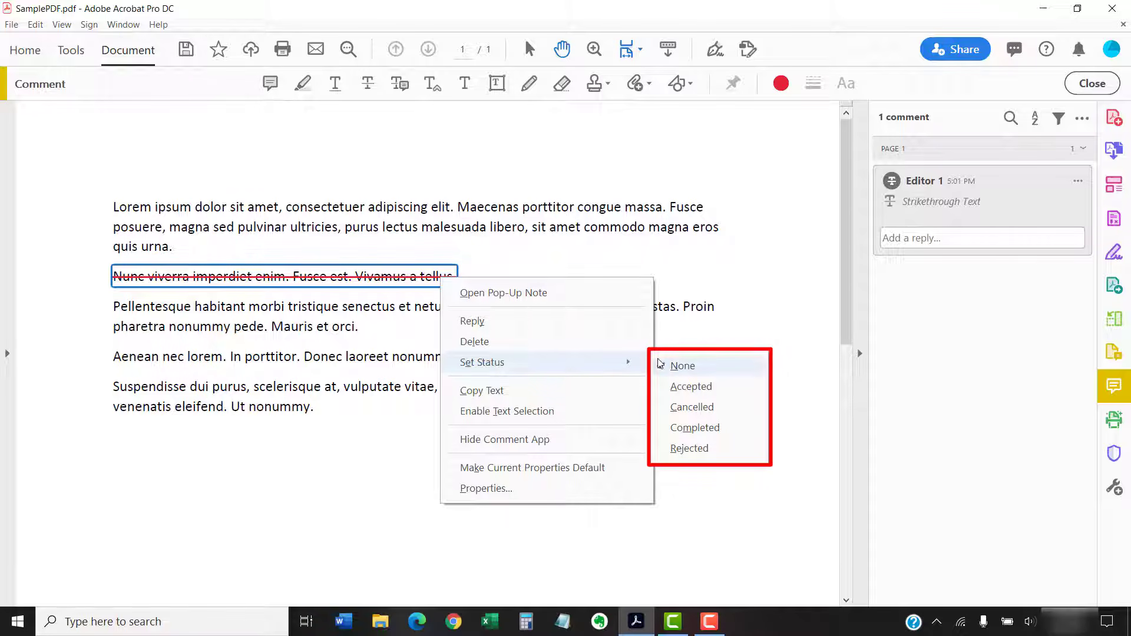
{"action": "left_click", "coordinate": [696, 429]}
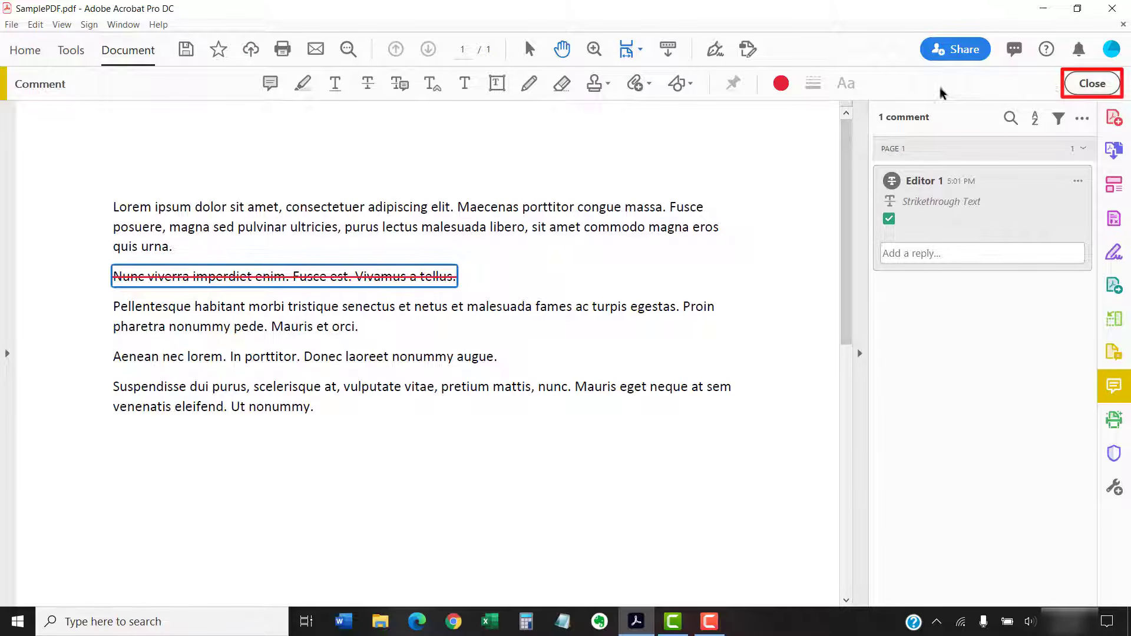
{"action": "left_click", "coordinate": [1088, 85]}
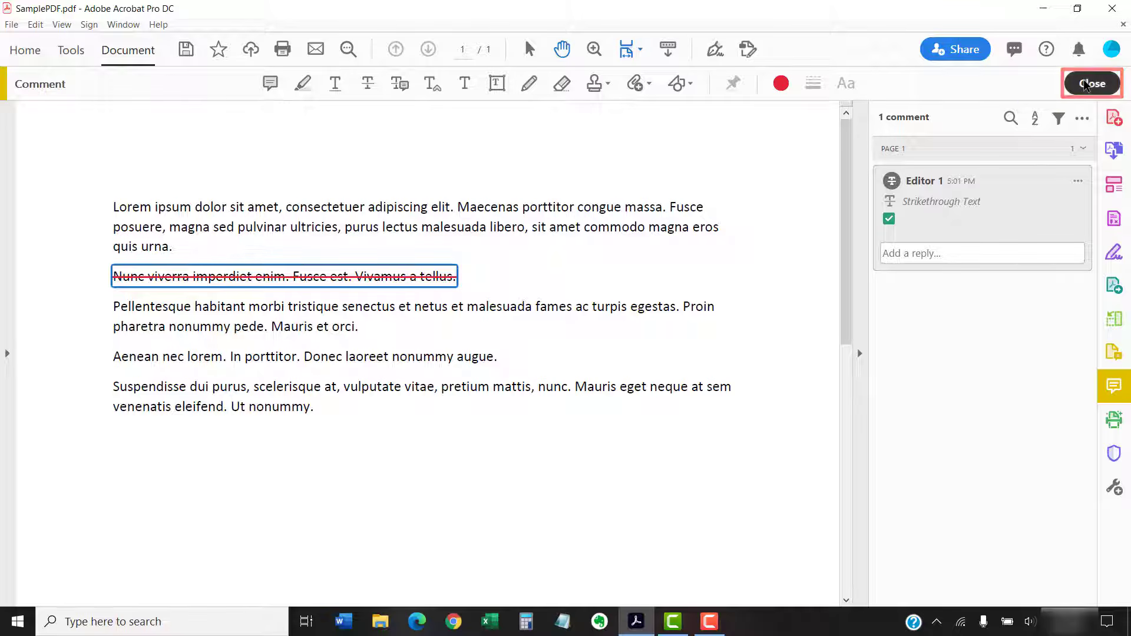